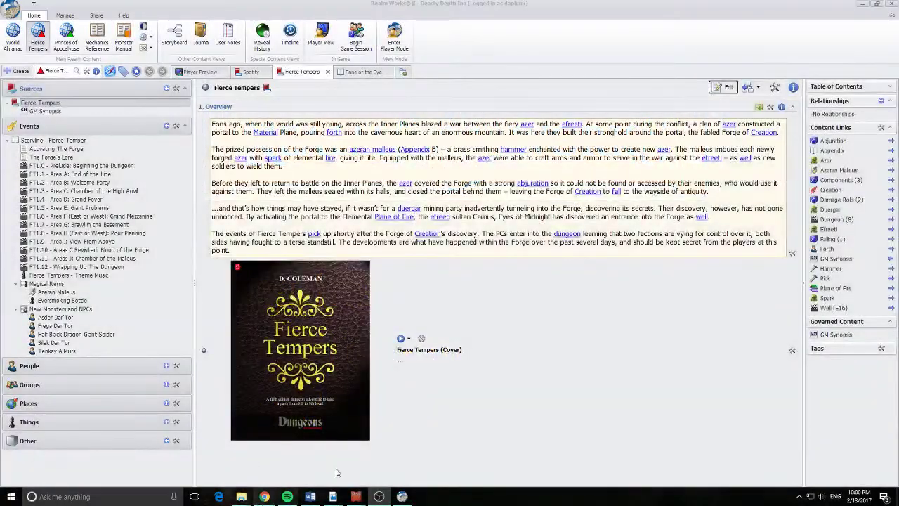
Switch to Chrome and view the Inspiration Pad Pro 3.0 product page on the NBOS Software site, reached from its product list.
{"action": "mouse_move", "coordinate": [273, 499]}
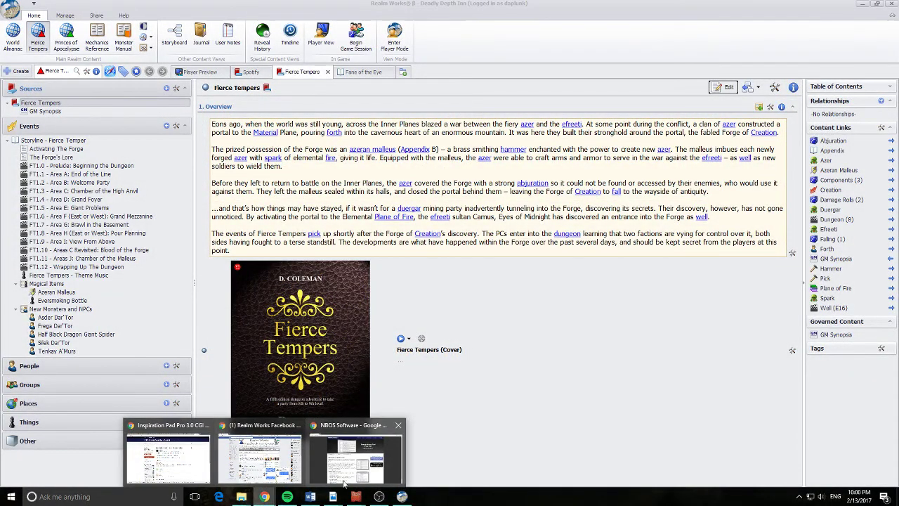
{"action": "left_click", "coordinate": [363, 455]}
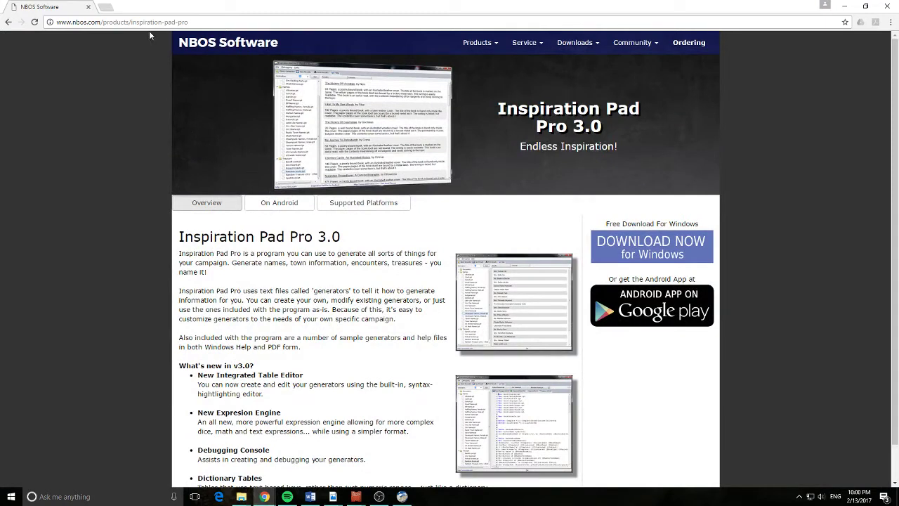
{"action": "left_click_drag", "start_coordinate": [100, 22], "coordinate": [50, 21]}
{"action": "left_click", "coordinate": [471, 45]}
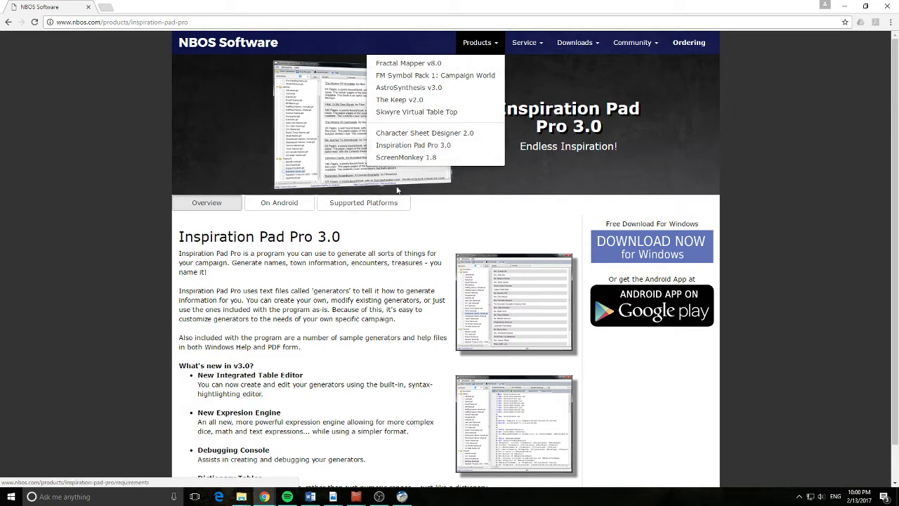
{"action": "left_click", "coordinate": [413, 146]}
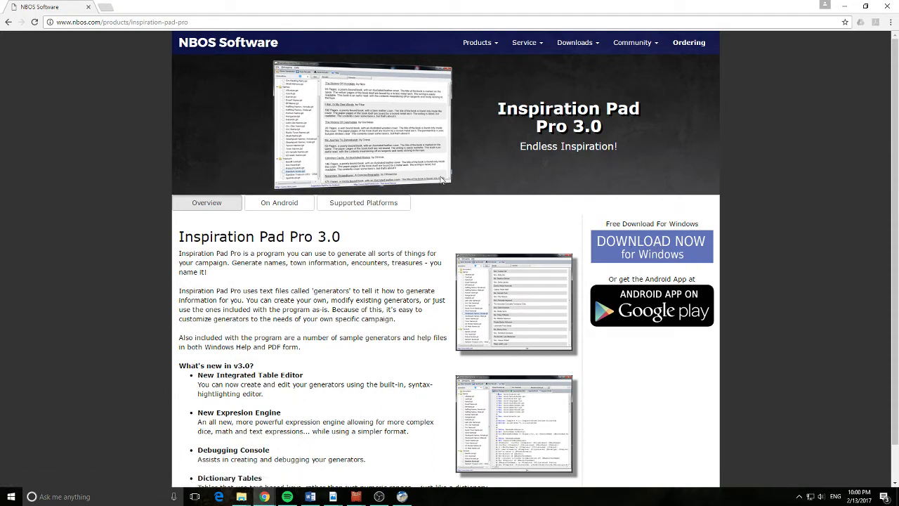
{"action": "left_click", "coordinate": [843, 7]}
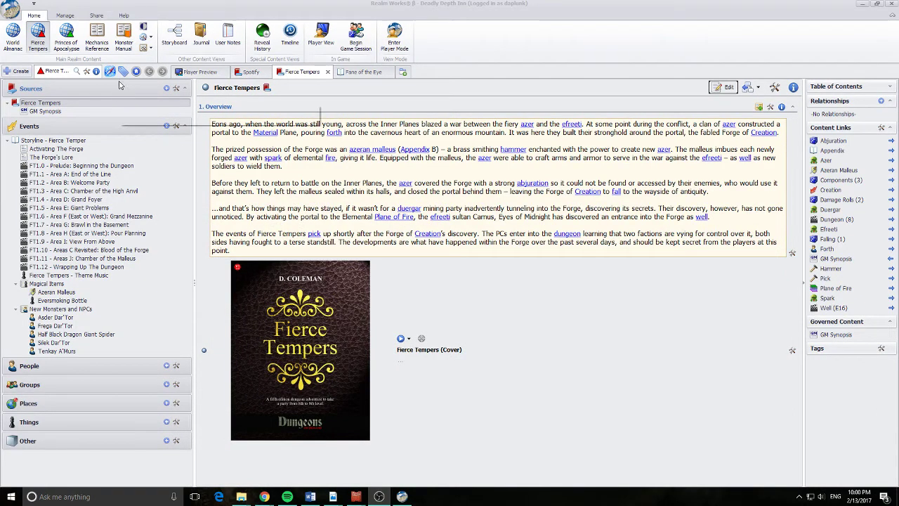
In Realm Works, open the Random Table article under Gameplay in the Mechanics Reference.
{"action": "left_click", "coordinate": [98, 35]}
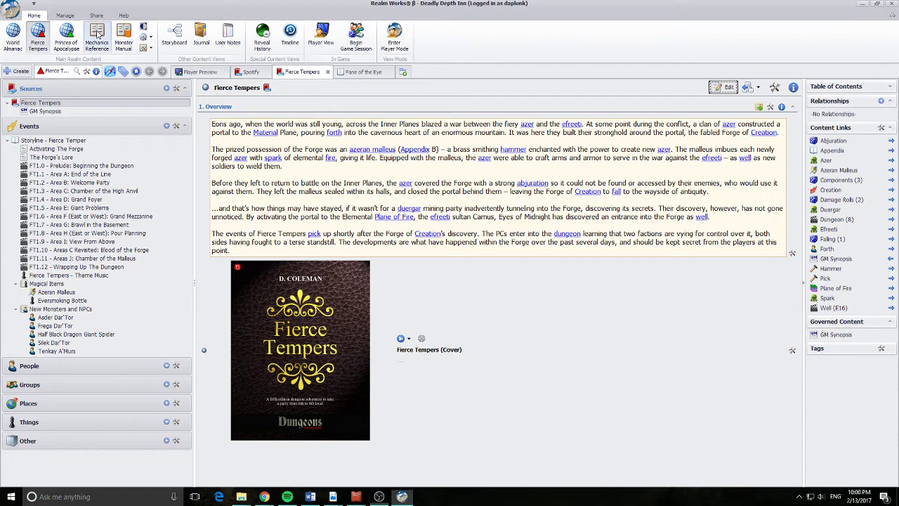
{"action": "left_click", "coordinate": [99, 36]}
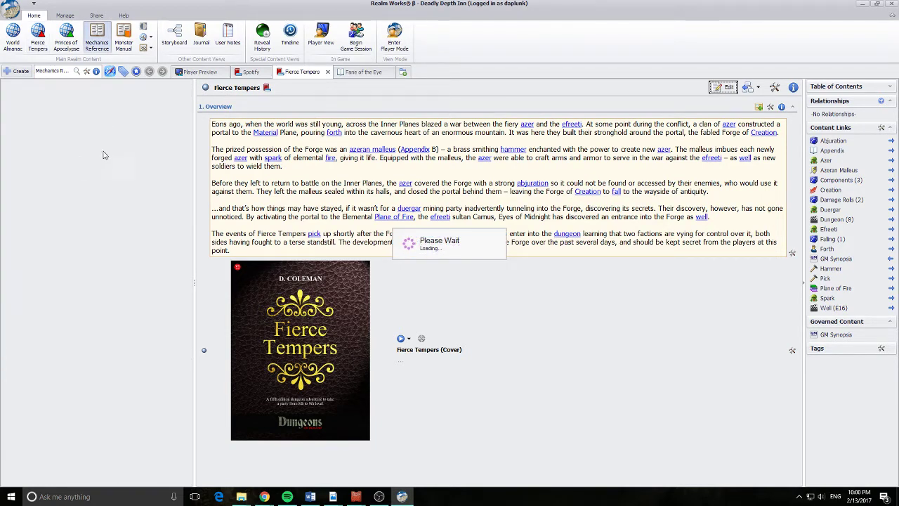
{"action": "scroll", "coordinate": [92, 343], "scroll_direction": "down", "scroll_amount": 4}
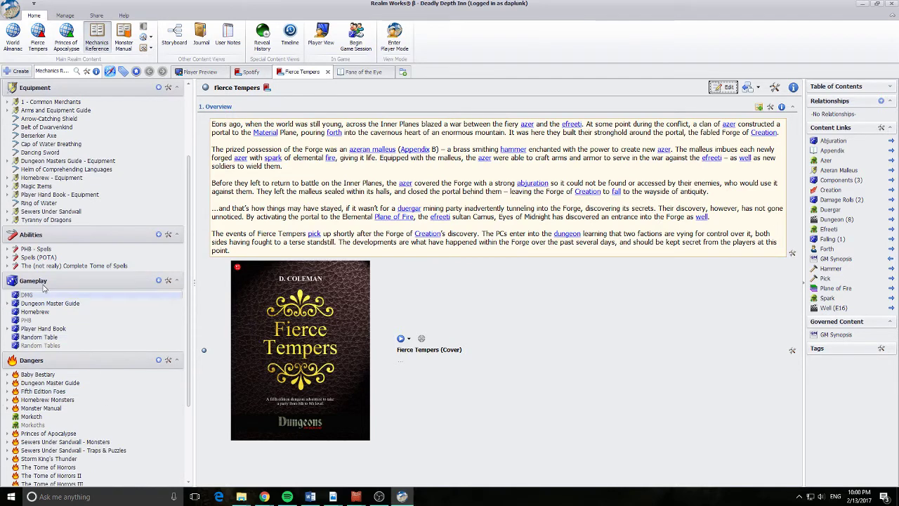
{"action": "left_click", "coordinate": [43, 340]}
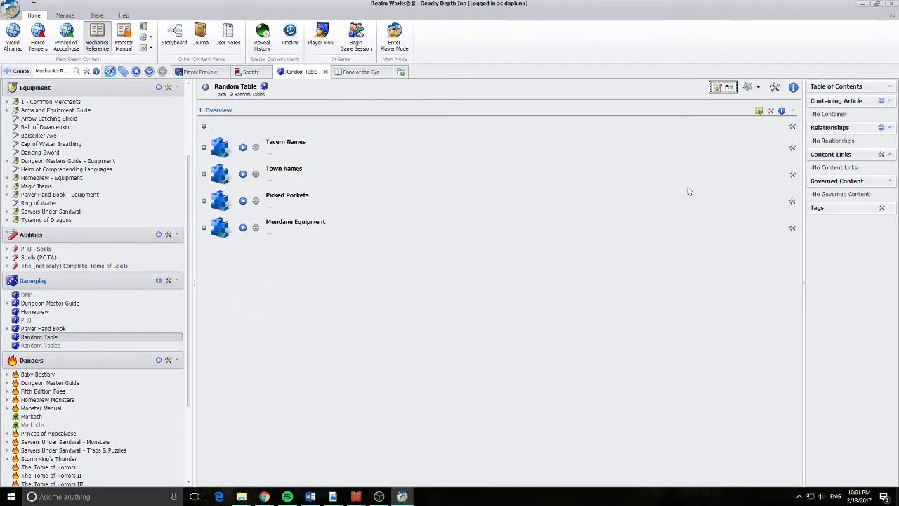
Add a Foreign Object snippet below the Mundane Equipment snippet.
{"action": "left_click", "coordinate": [793, 229]}
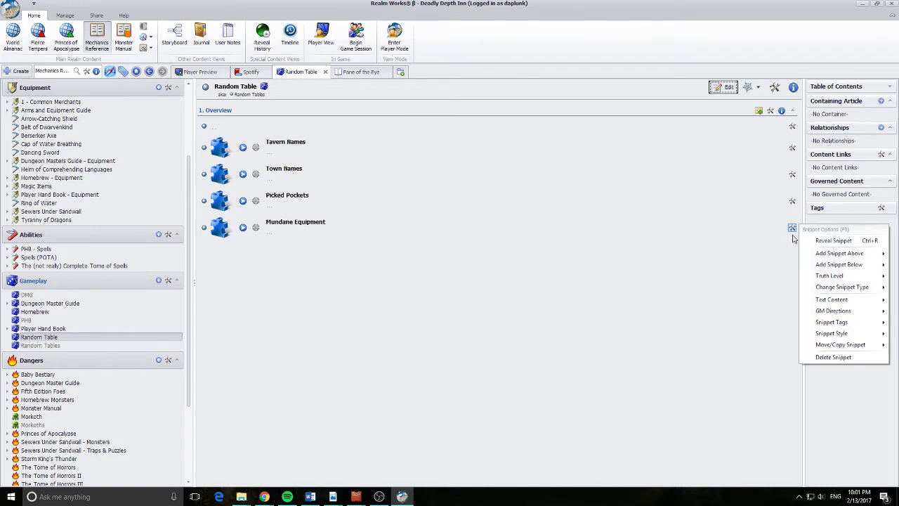
{"action": "mouse_move", "coordinate": [836, 265]}
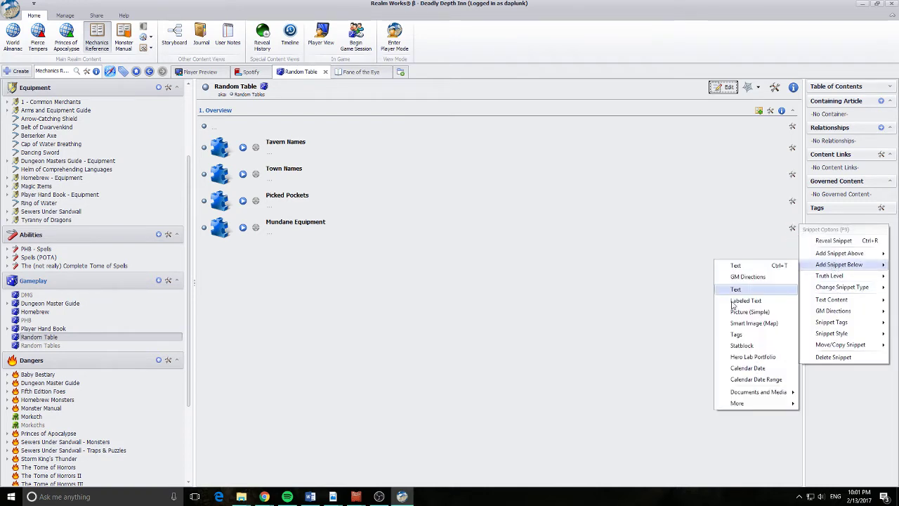
{"action": "mouse_move", "coordinate": [747, 405]}
{"action": "mouse_move", "coordinate": [655, 417]}
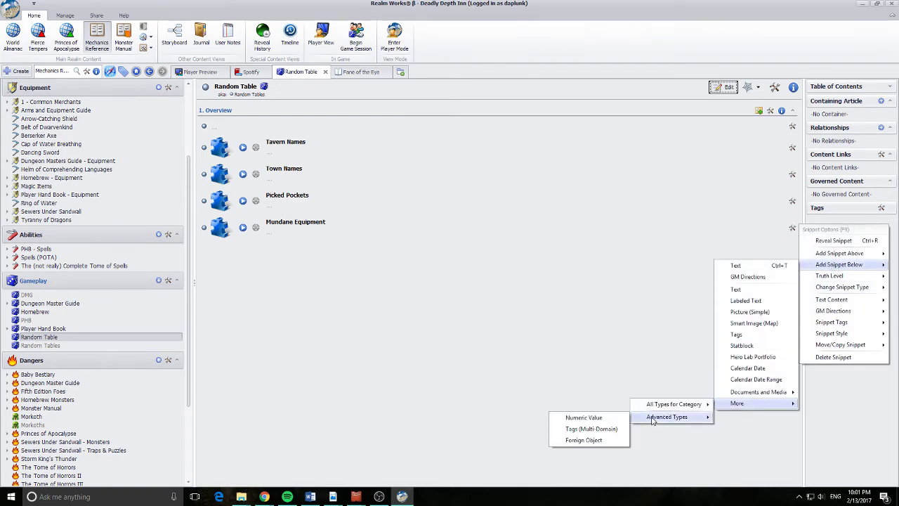
{"action": "left_click", "coordinate": [593, 442]}
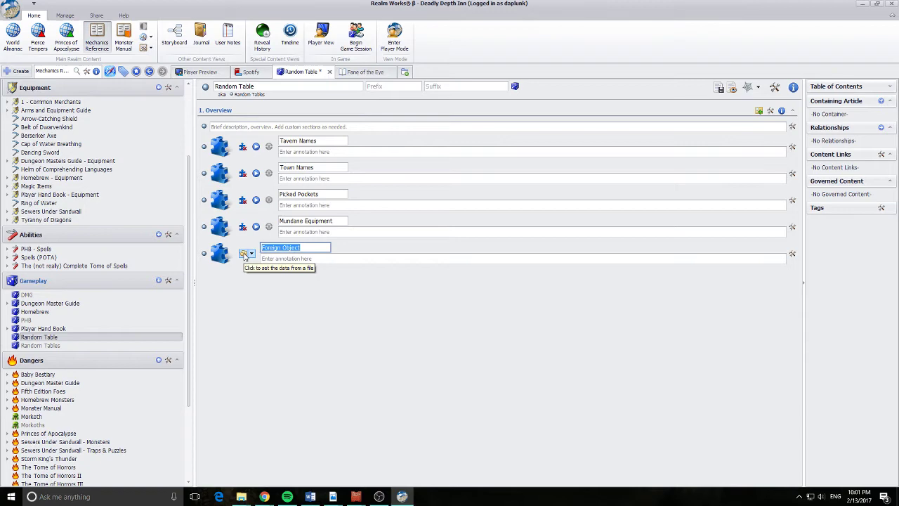
Load Orc Hoard.ipt from Documents\Inspiration Pad Pro\Generators\Treasure into the new foreign object snippet.
{"action": "left_click", "coordinate": [243, 253]}
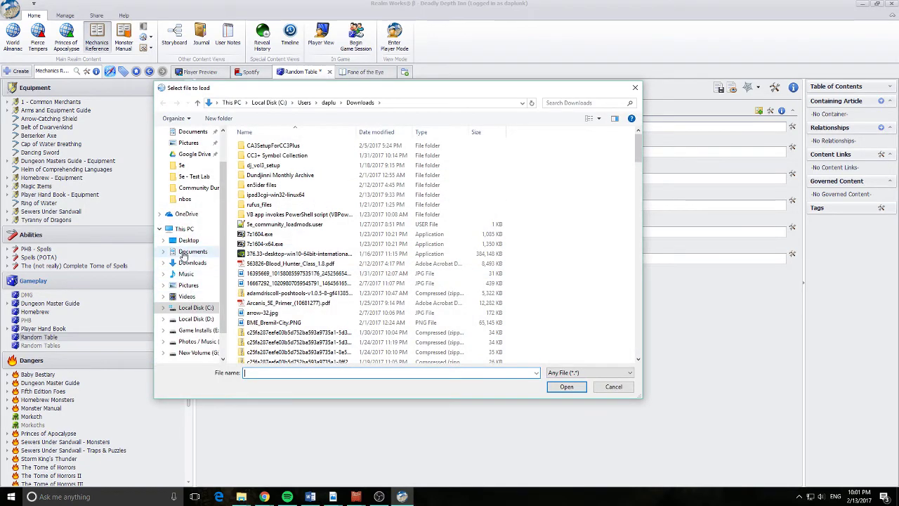
{"action": "left_click", "coordinate": [192, 251]}
{"action": "double_click", "coordinate": [266, 155]}
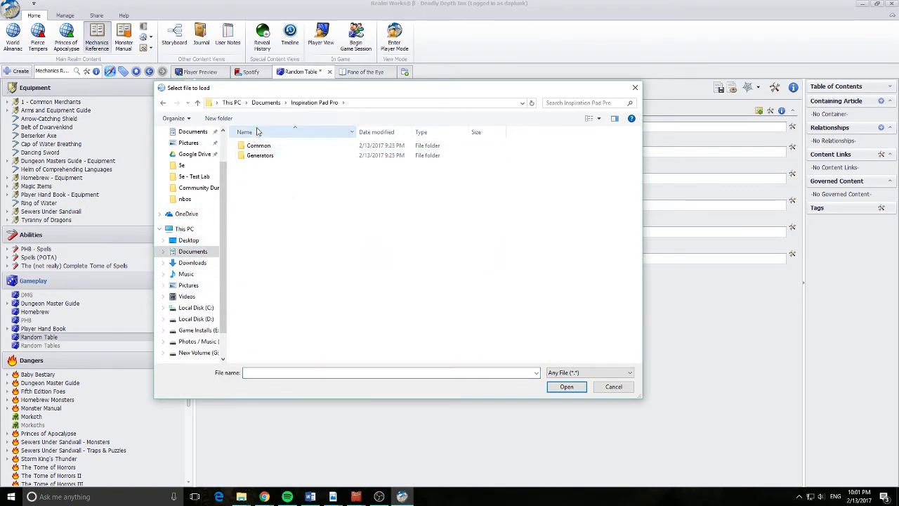
{"action": "double_click", "coordinate": [257, 145]}
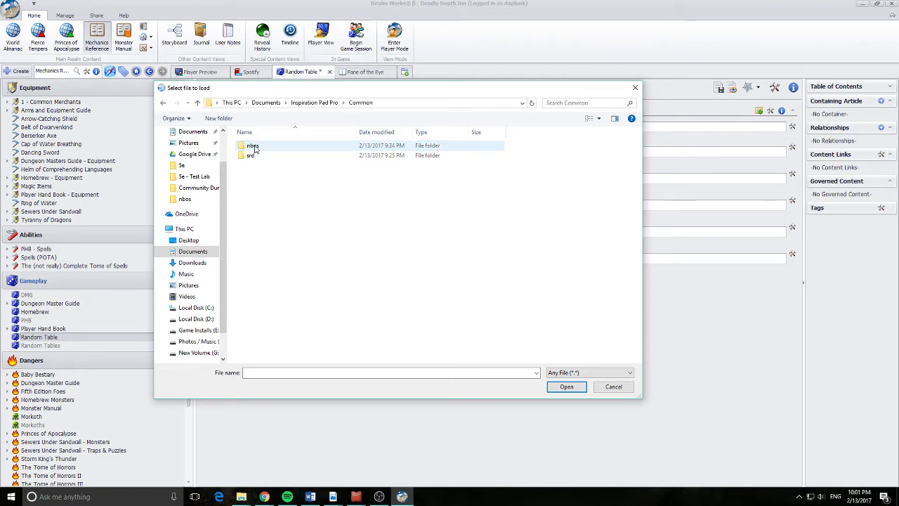
{"action": "left_click", "coordinate": [162, 102]}
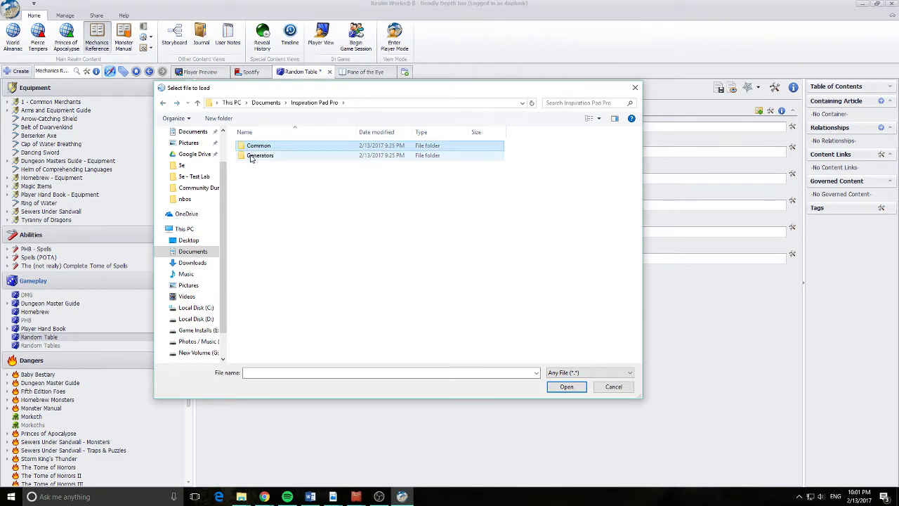
{"action": "double_click", "coordinate": [257, 155]}
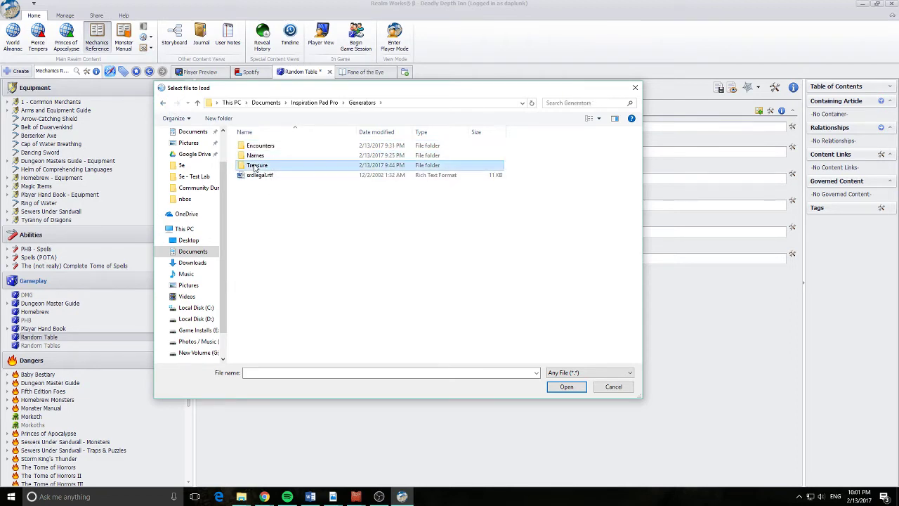
{"action": "double_click", "coordinate": [254, 165]}
{"action": "double_click", "coordinate": [255, 165]}
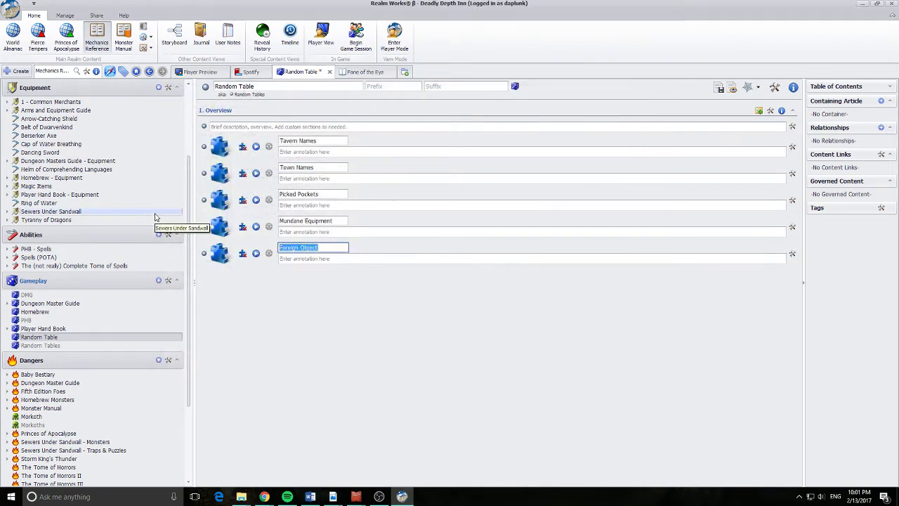
Name the new foreign object snippet Orc Hoard and save the article.
{"action": "type", "text": "Orc Hoard"}
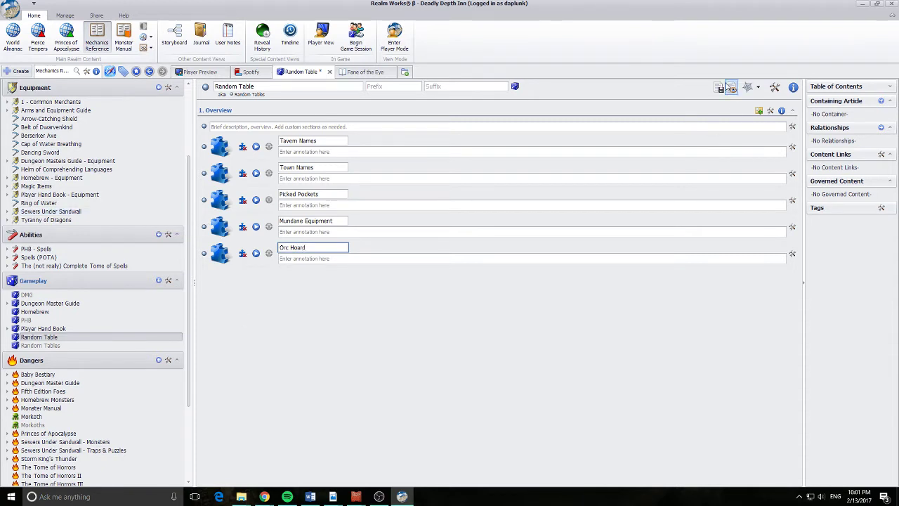
{"action": "left_click", "coordinate": [730, 87]}
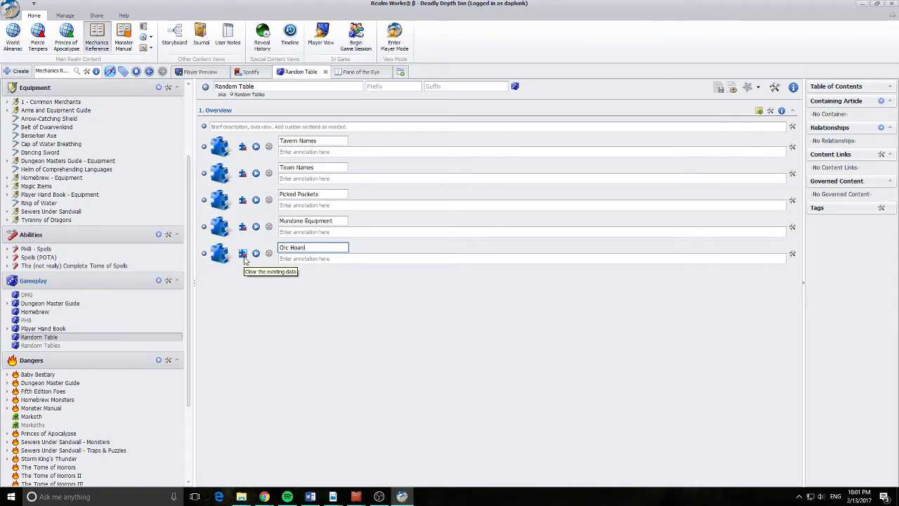
Launch Inspiration Pad Pro and run the Orc Hoard.ipt generator from the Treasure group.
{"action": "left_click", "coordinate": [10, 497]}
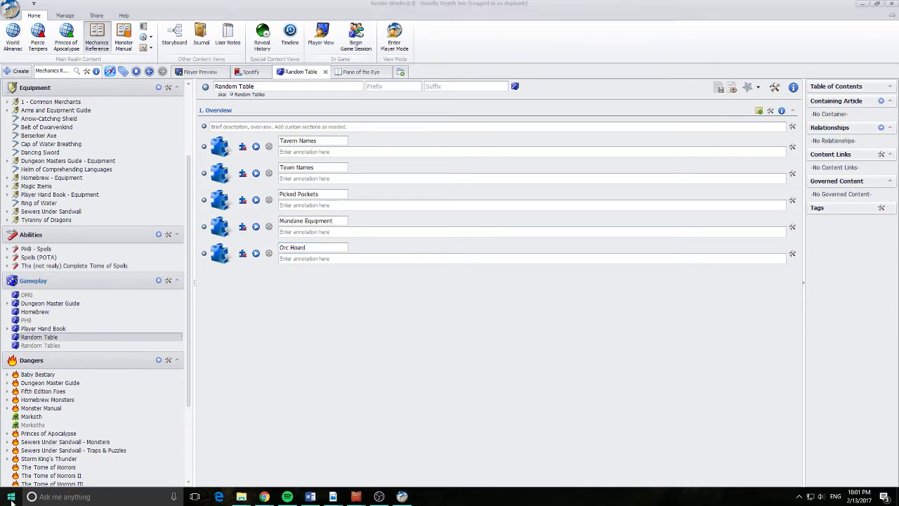
{"action": "left_click", "coordinate": [73, 215]}
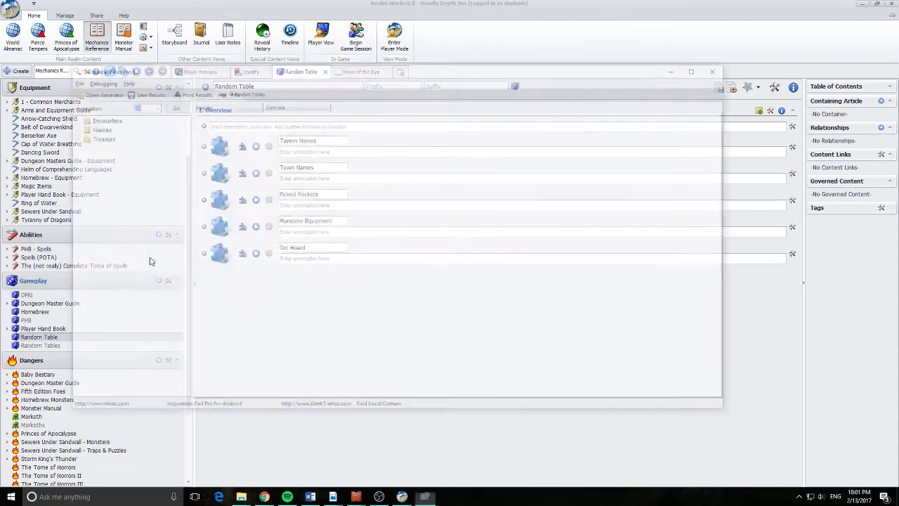
{"action": "left_click_drag", "start_coordinate": [288, 64], "coordinate": [388, 31]}
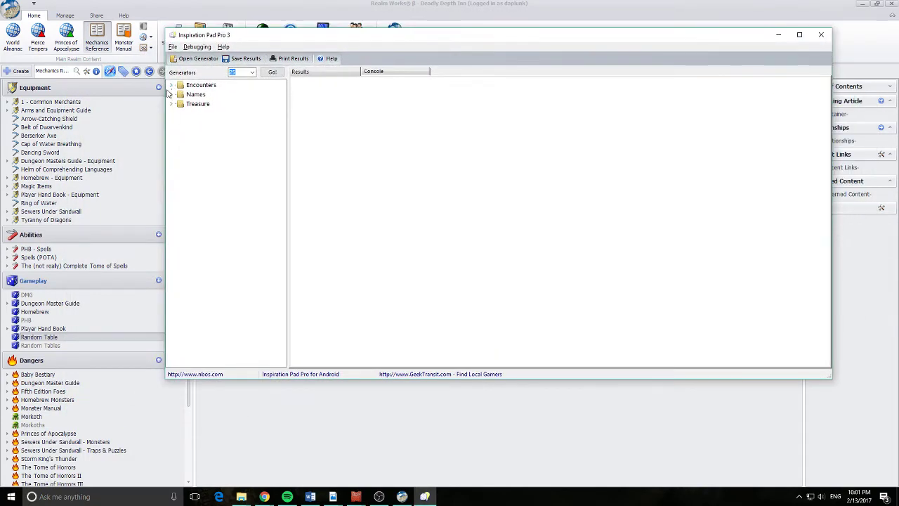
{"action": "left_click", "coordinate": [172, 104]}
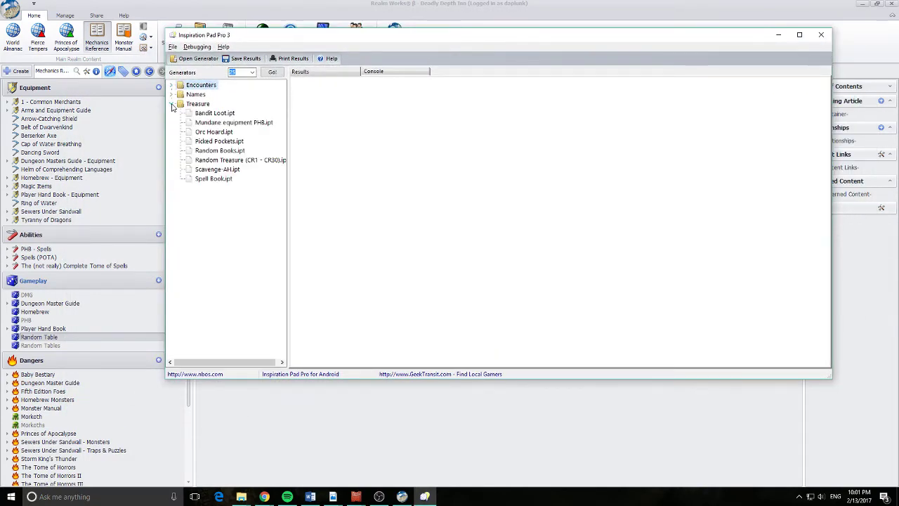
{"action": "left_click", "coordinate": [216, 133]}
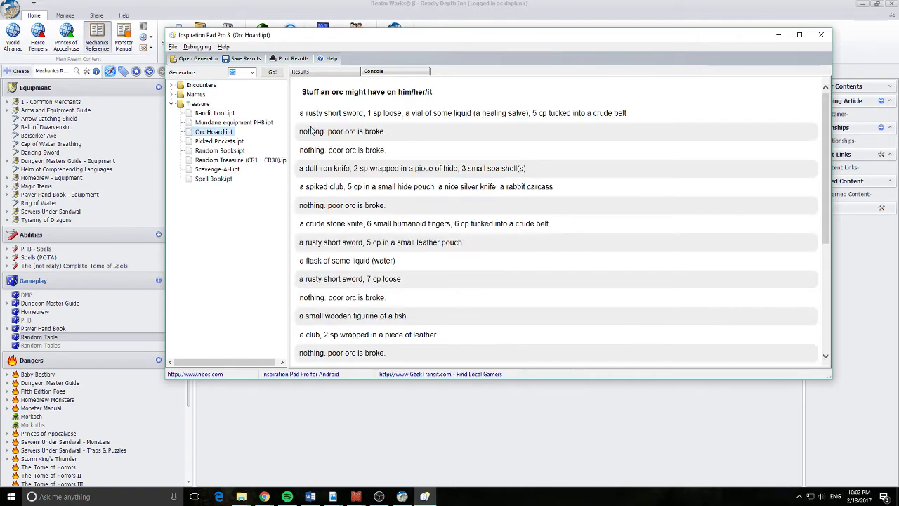
Rerun the Orc Hoard generator three times, look over the generated orc loot entries, and return to Realm Works.
{"action": "left_click", "coordinate": [205, 134]}
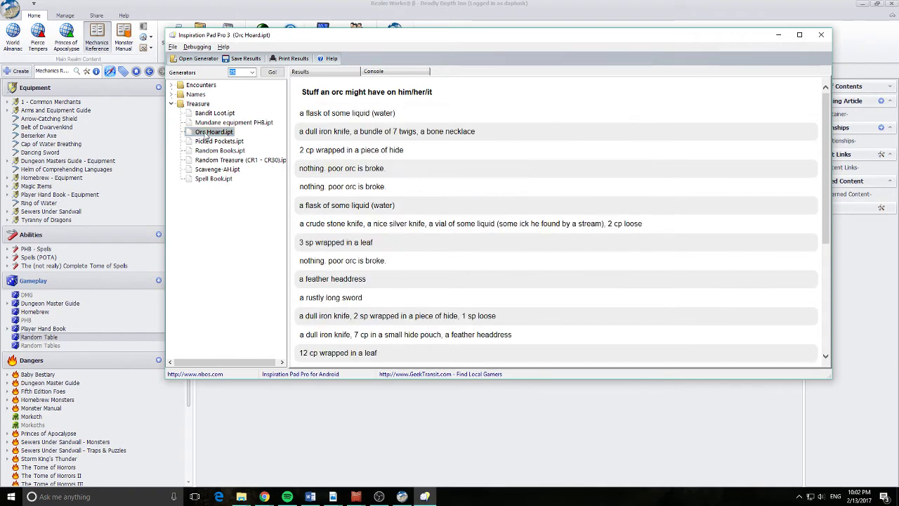
{"action": "left_click", "coordinate": [206, 136]}
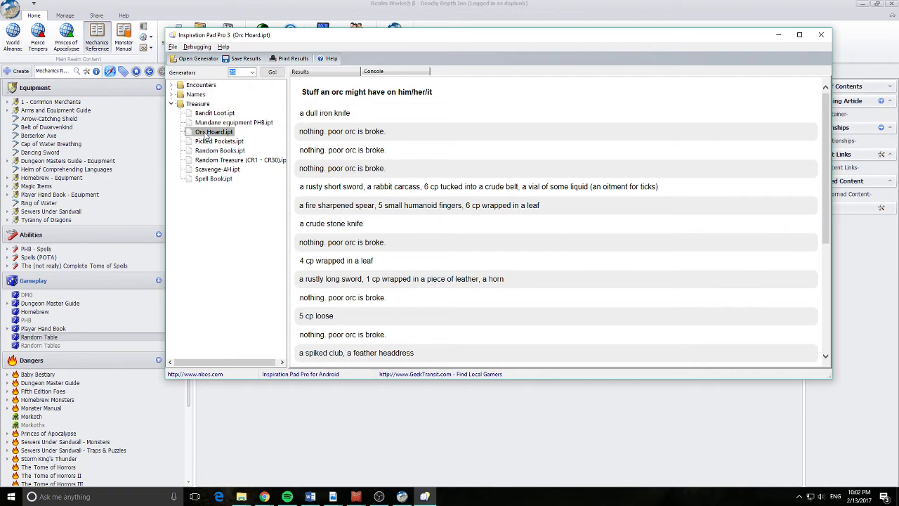
{"action": "left_click", "coordinate": [206, 137]}
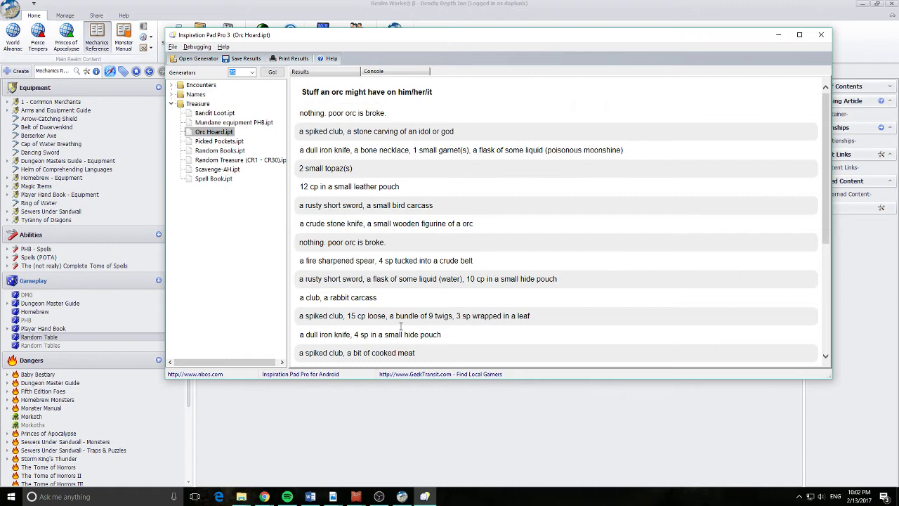
{"action": "triple_click", "coordinate": [378, 297]}
{"action": "left_click", "coordinate": [595, 271]}
{"action": "left_click", "coordinate": [778, 35]}
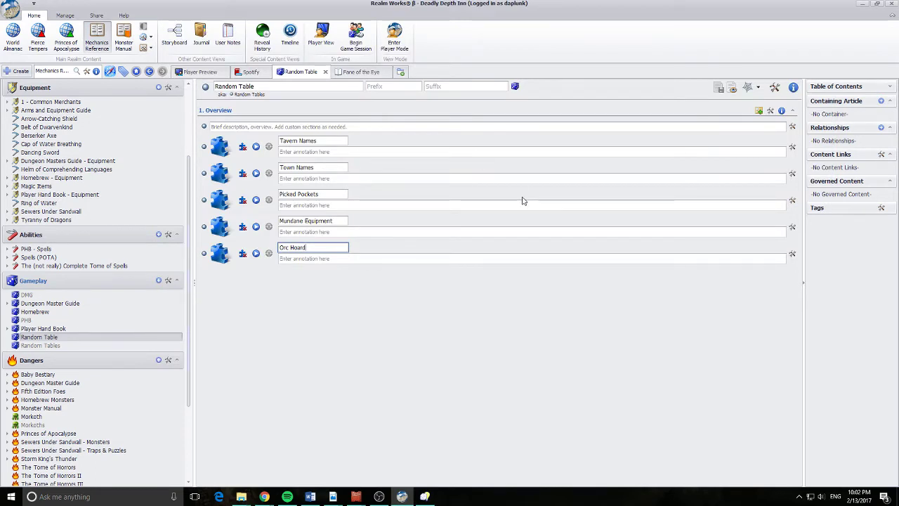
Switch to File Explorer and open the Documents\Inspiration Pad Pro\Generators\Treasure folder.
{"action": "left_click", "coordinate": [241, 497]}
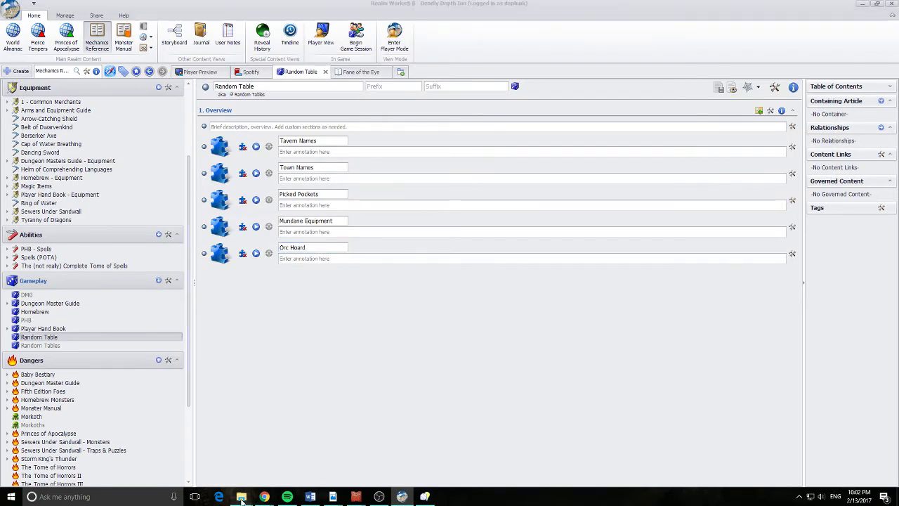
{"action": "left_click", "coordinate": [183, 460]}
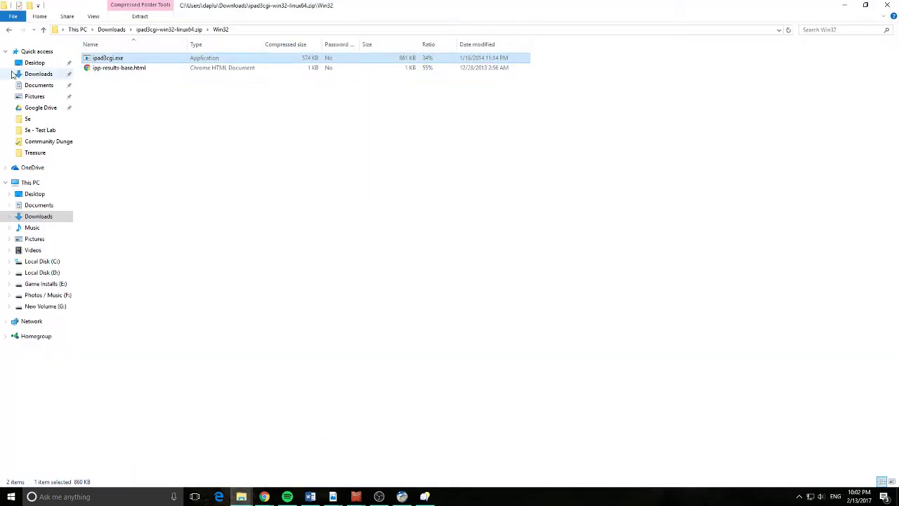
{"action": "left_click", "coordinate": [35, 85]}
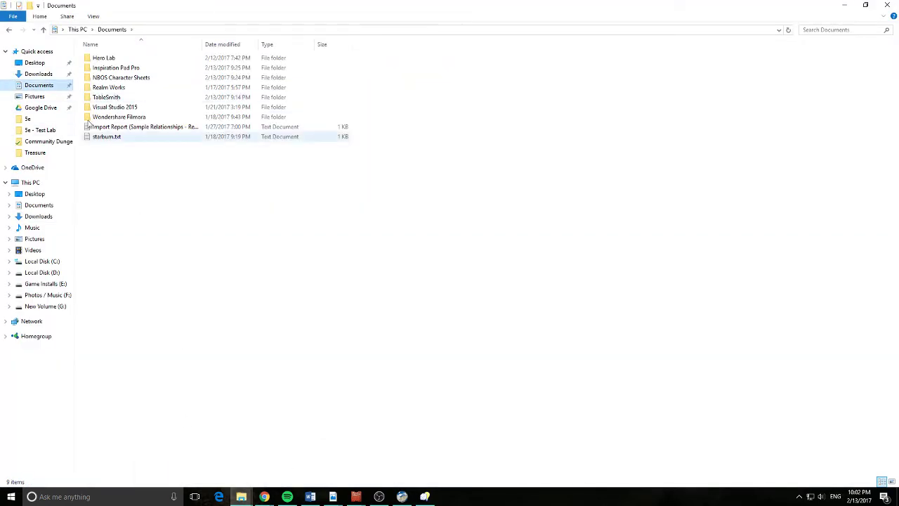
{"action": "double_click", "coordinate": [98, 67]}
{"action": "left_click", "coordinate": [98, 68]}
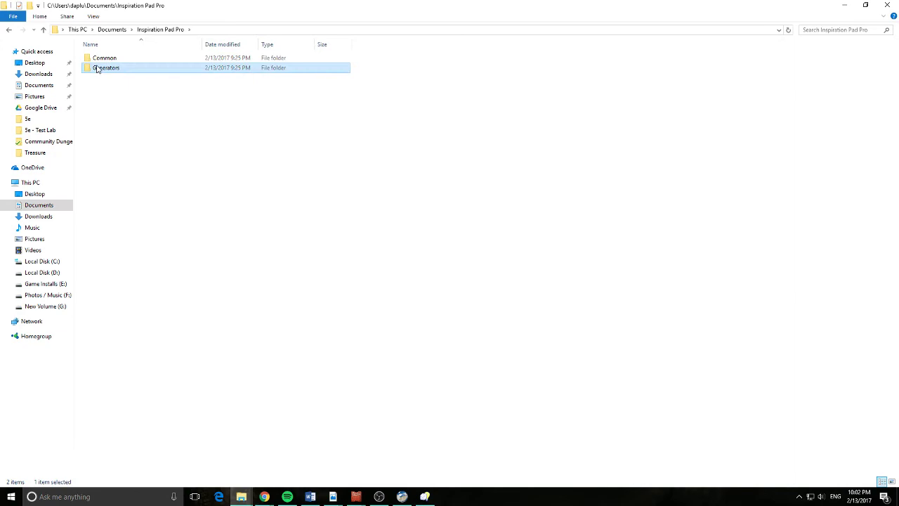
{"action": "double_click", "coordinate": [98, 67]}
{"action": "double_click", "coordinate": [98, 78]}
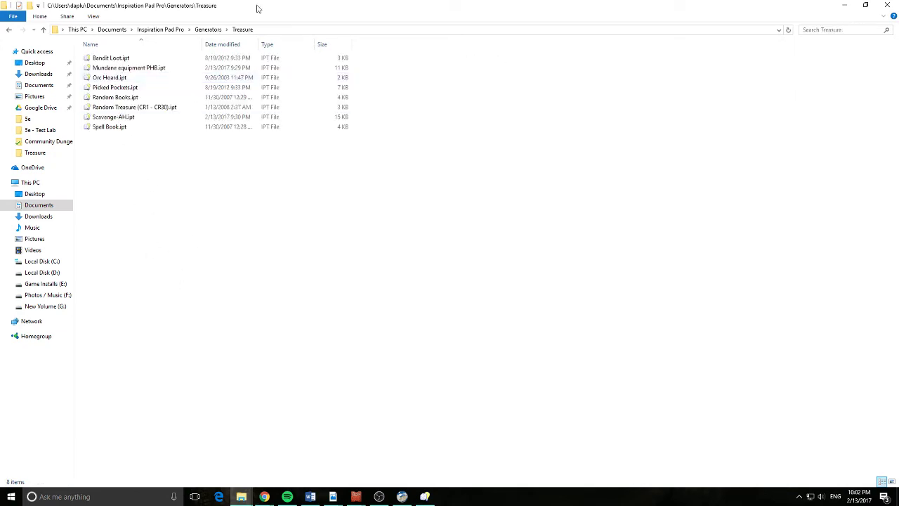
Compare the Treasure generators listed in Inspiration Pad Pro with the files in the Treasure folder, and return to Realm Works.
{"action": "left_click", "coordinate": [425, 497]}
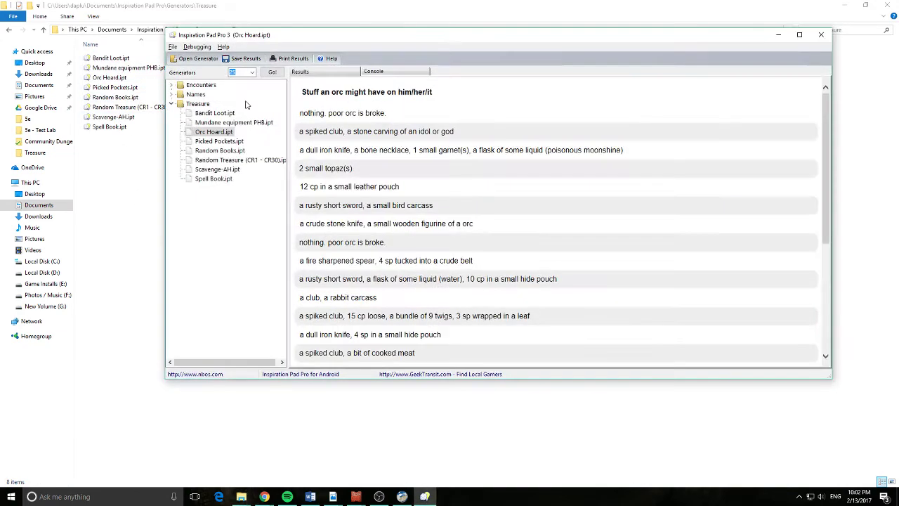
{"action": "left_click_drag", "start_coordinate": [257, 35], "coordinate": [324, 39]}
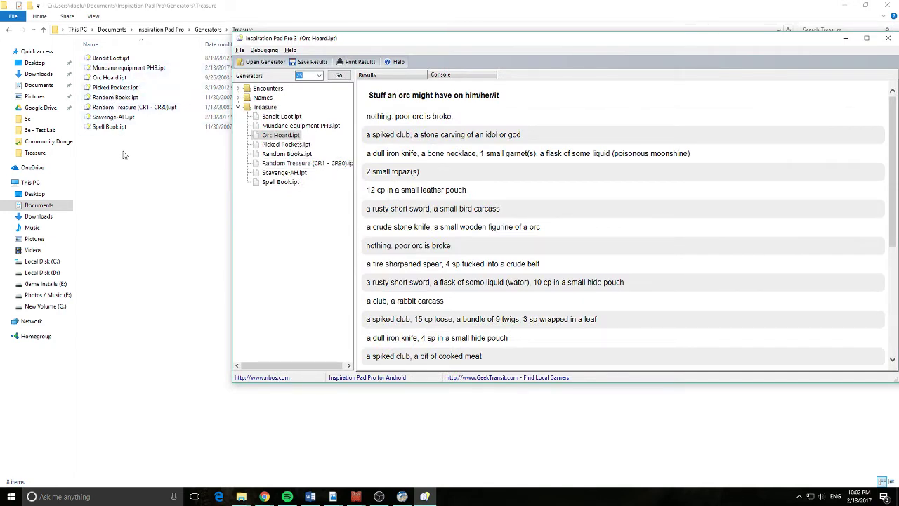
{"action": "left_click", "coordinate": [845, 38]}
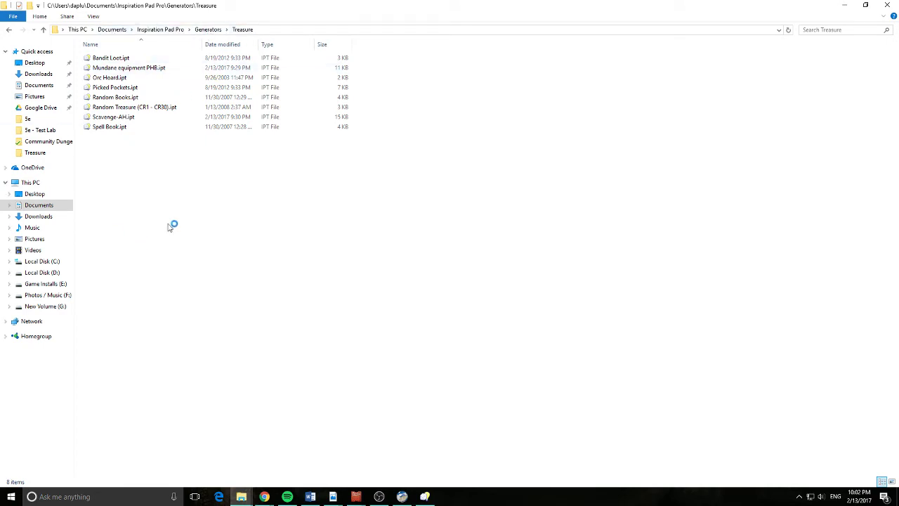
{"action": "left_click", "coordinate": [843, 5]}
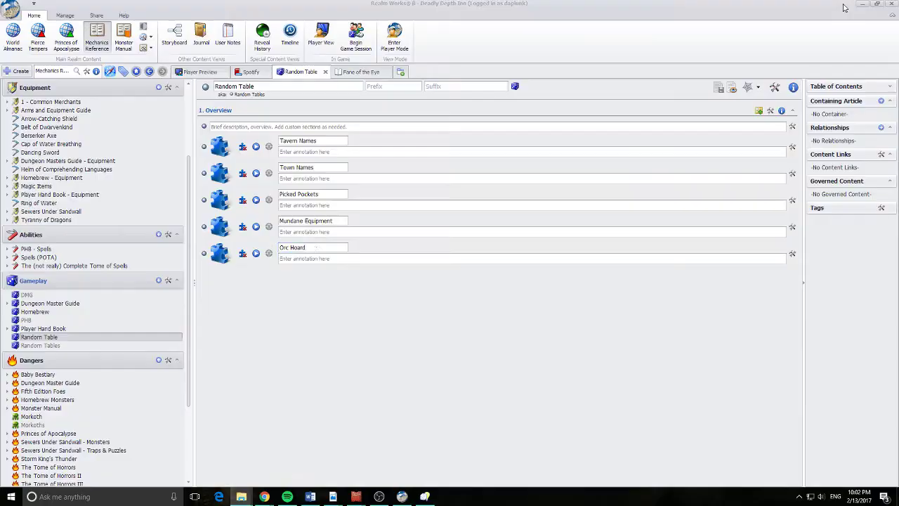
Add a Foreign Object snippet below the Orc Hoard snippet in the Random Table article.
{"action": "left_click", "coordinate": [793, 254]}
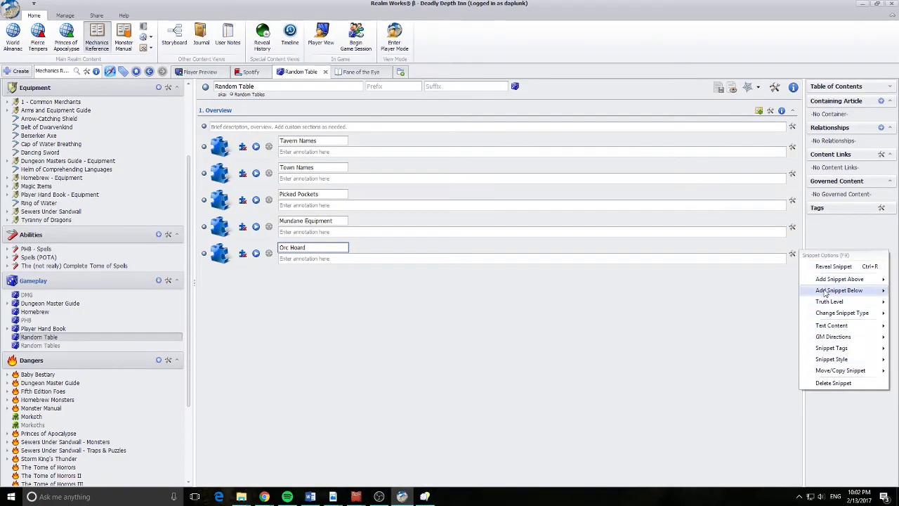
{"action": "mouse_move", "coordinate": [825, 293]}
{"action": "mouse_move", "coordinate": [737, 428]}
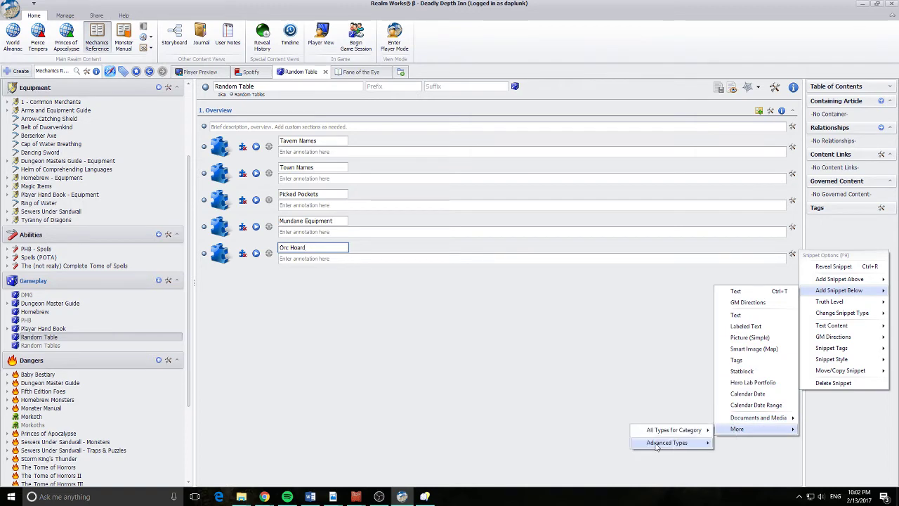
{"action": "mouse_move", "coordinate": [656, 447]}
{"action": "left_click", "coordinate": [565, 467]}
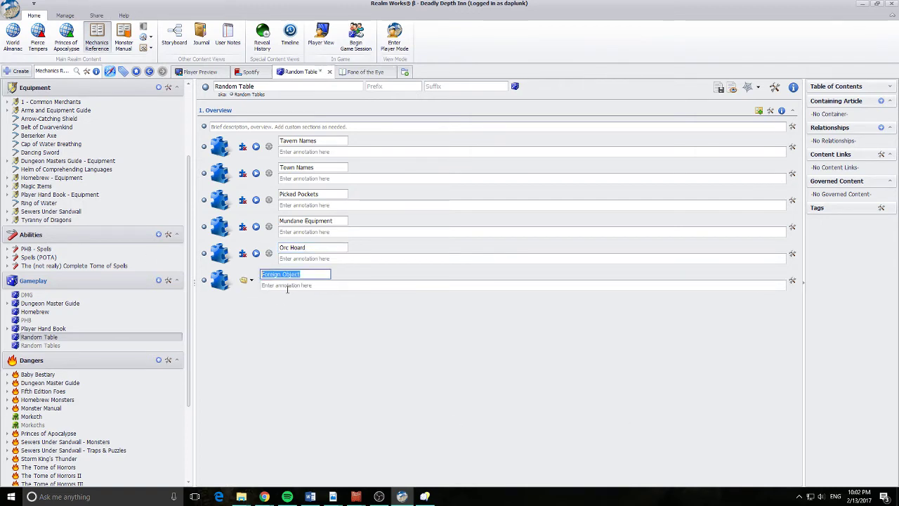
Load Random Books.ipt into the new foreign object, name the snippet Random Books, and save the article.
{"action": "left_click", "coordinate": [243, 280]}
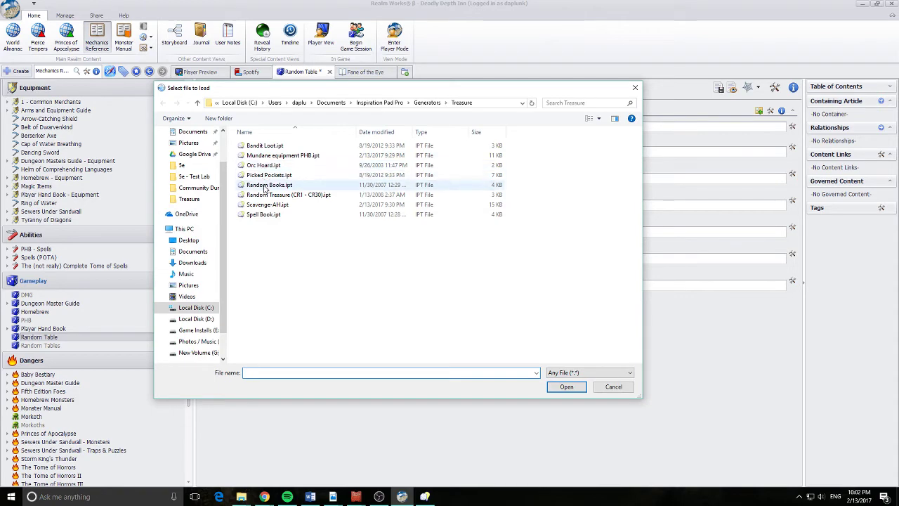
{"action": "double_click", "coordinate": [267, 185]}
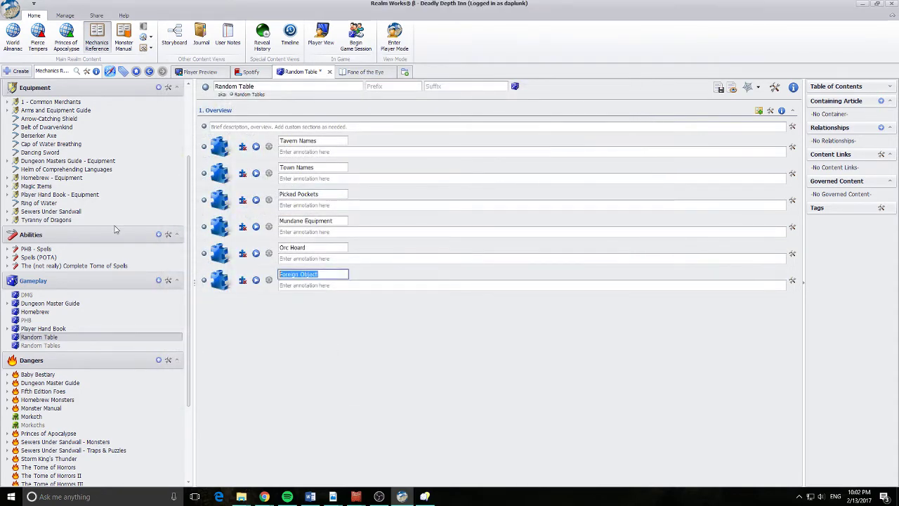
{"action": "type", "text": "Random Books"}
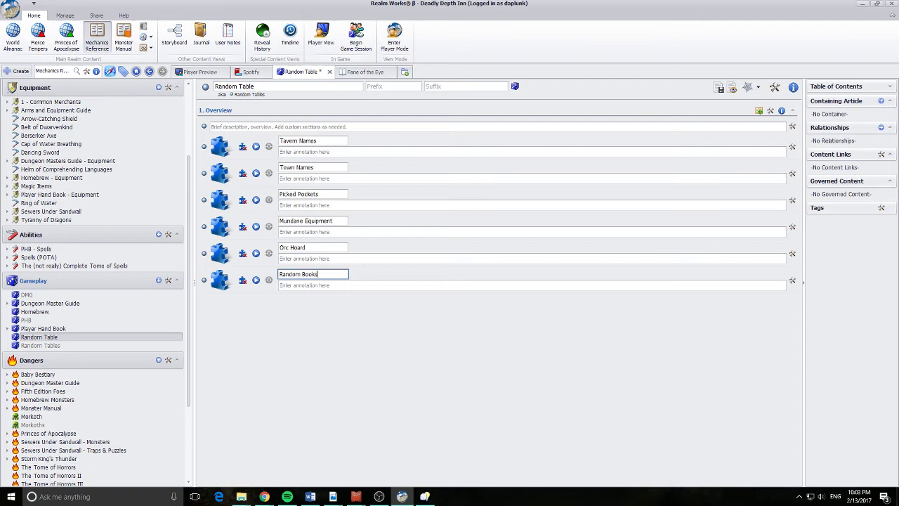
{"action": "left_click", "coordinate": [718, 89]}
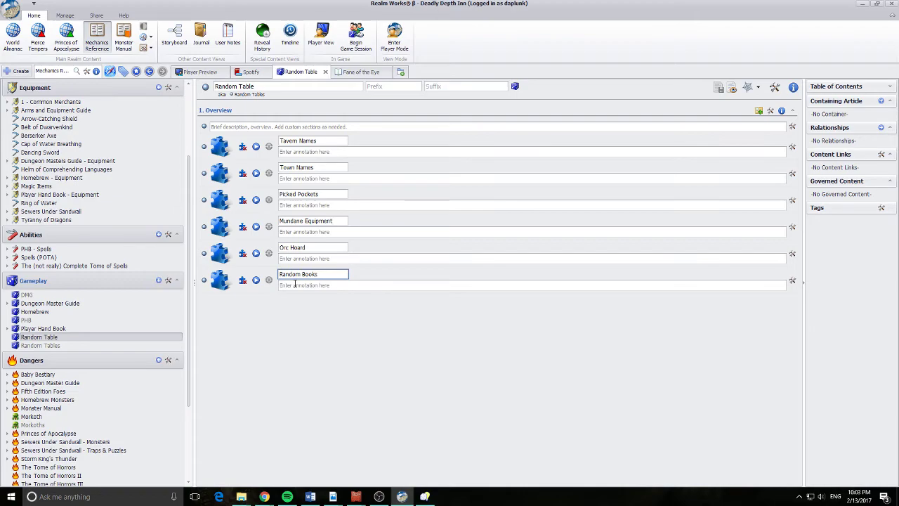
Bring up the Inspiration Pad Pro window with the Orc Hoard results and close it.
{"action": "left_click", "coordinate": [425, 495]}
{"action": "left_click_drag", "start_coordinate": [491, 38], "coordinate": [312, 64]}
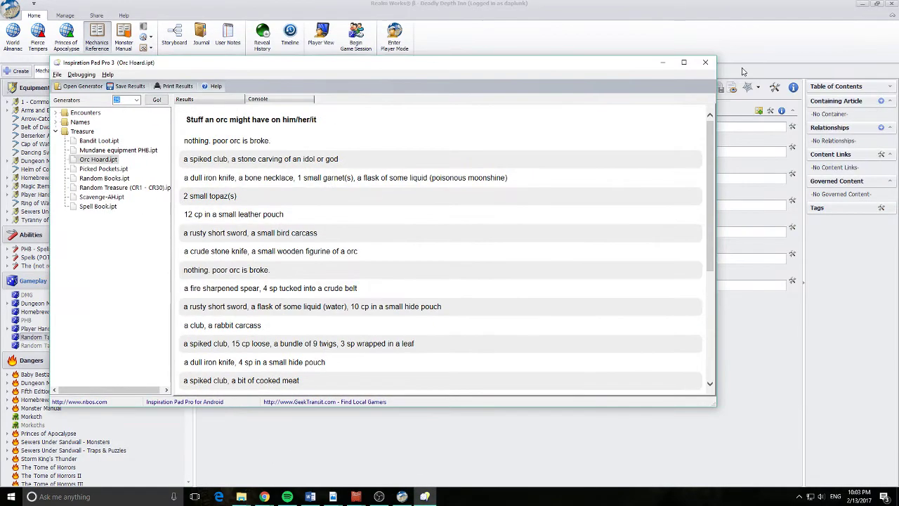
{"action": "left_click", "coordinate": [703, 65]}
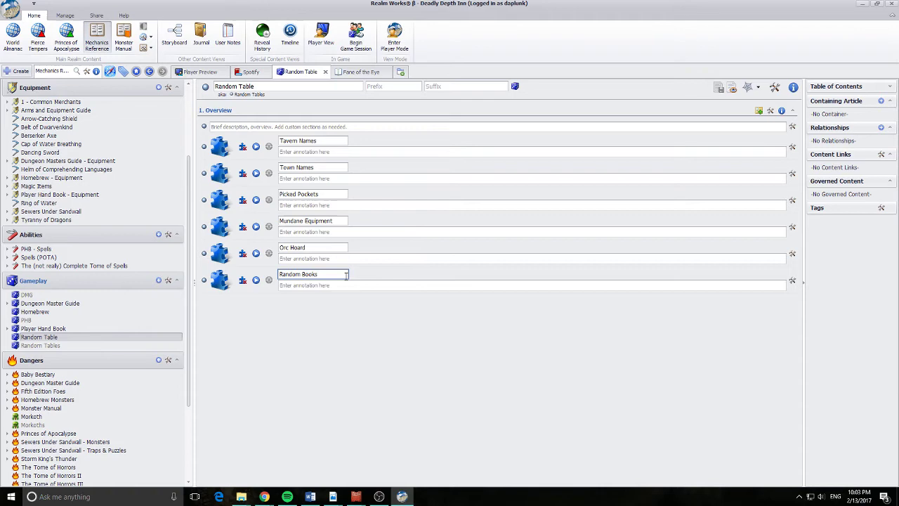
Launch the Picked Pockets generator from its snippet, look over the generated items, and close Inspiration Pad Pro.
{"action": "left_click", "coordinate": [255, 199]}
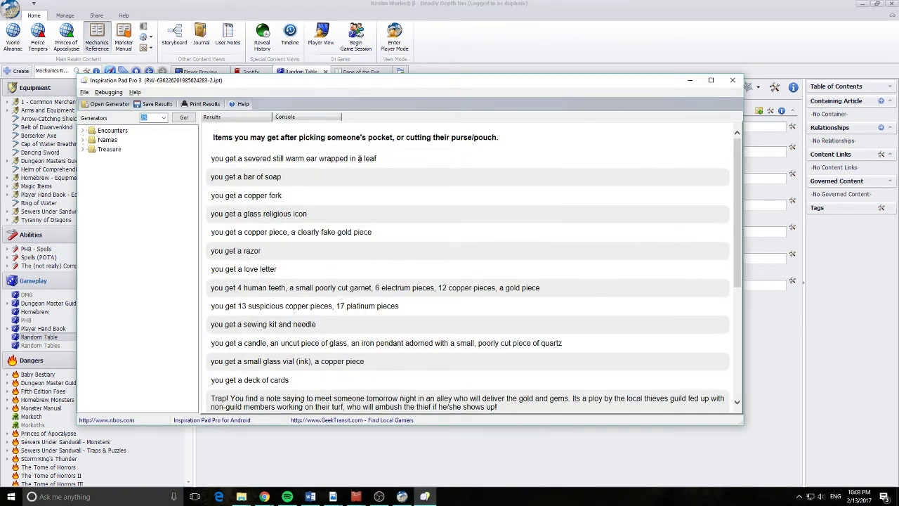
{"action": "left_click_drag", "start_coordinate": [369, 160], "coordinate": [564, 135]}
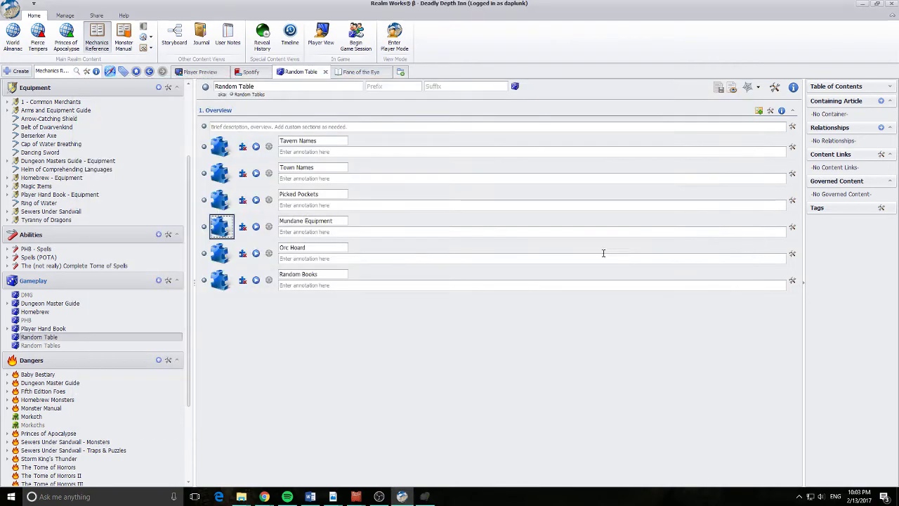
{"action": "left_click", "coordinate": [733, 79]}
Launch the Random Books generator from its snippet, highlight the first book's description to read it, and close Inspiration Pad Pro.
{"action": "left_click", "coordinate": [256, 280]}
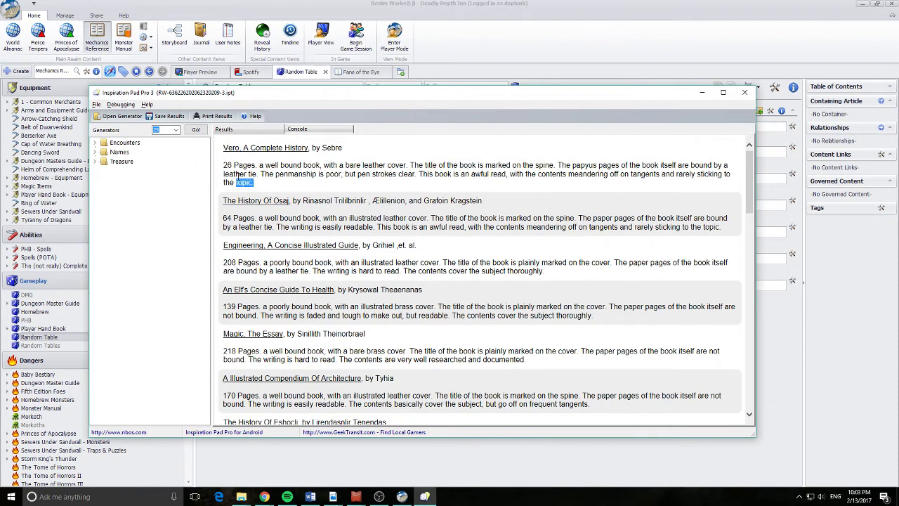
{"action": "triple_click", "coordinate": [242, 175]}
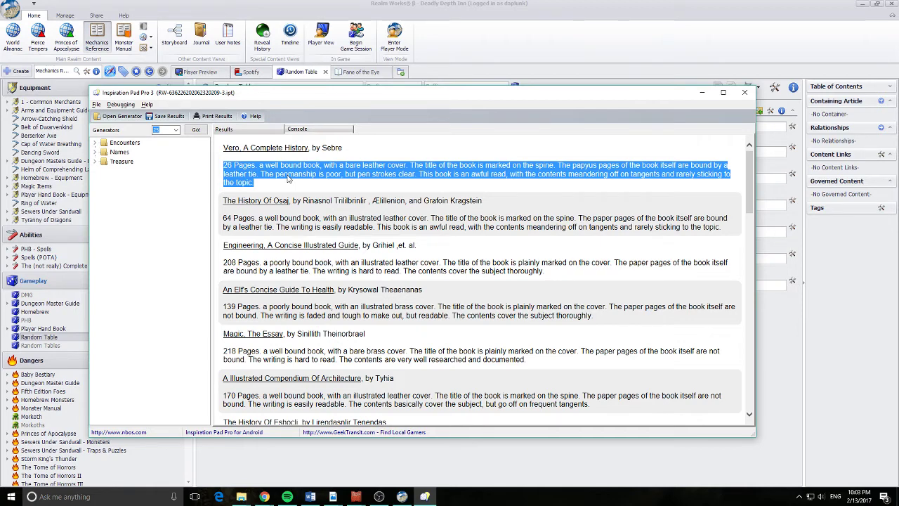
{"action": "left_click", "coordinate": [745, 92]}
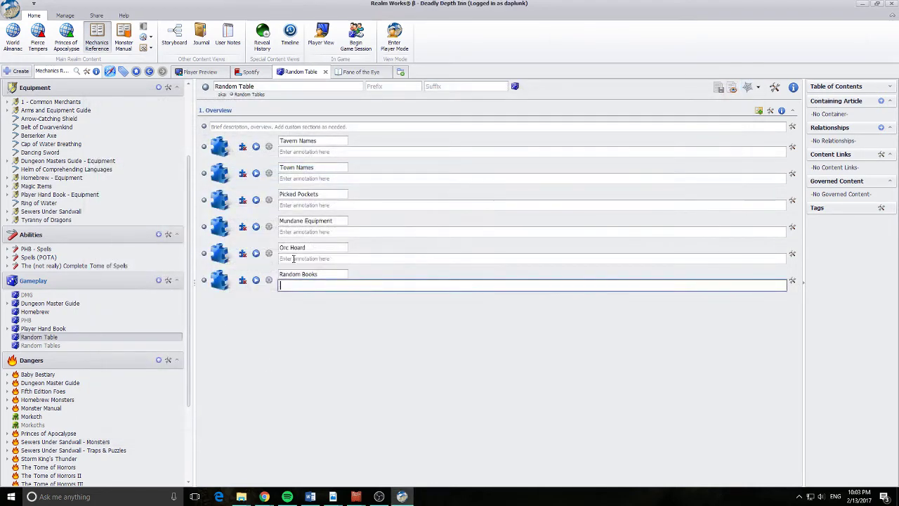
{"action": "left_click", "coordinate": [294, 259]}
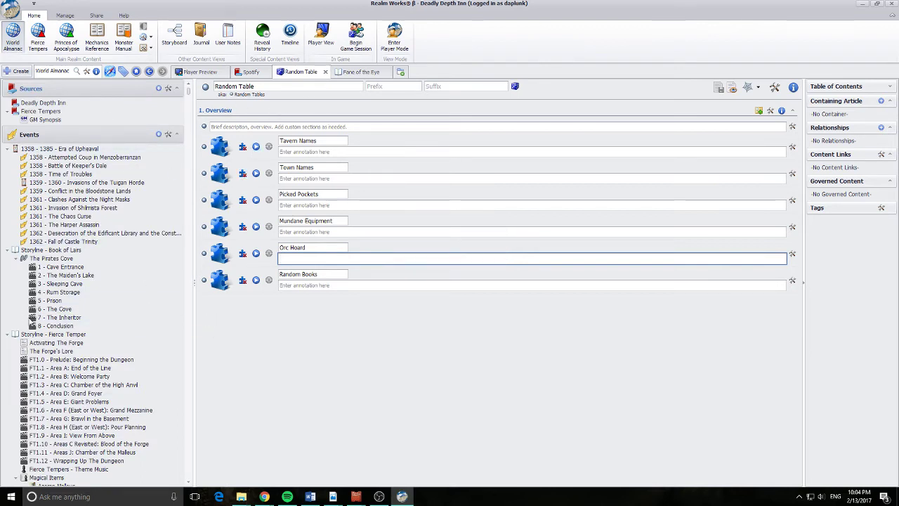
Open the Cave Entrance scene under The Pirates Cove in the World Almanac for editing.
{"action": "left_click", "coordinate": [53, 259]}
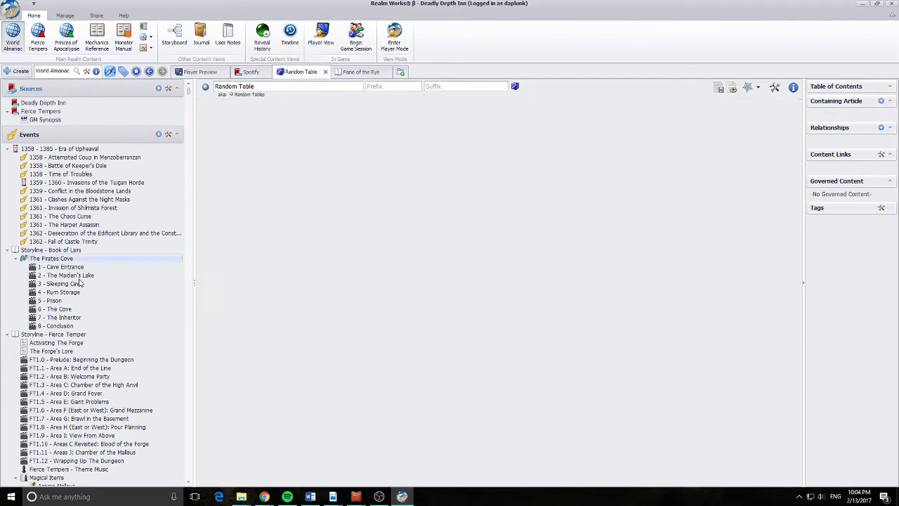
{"action": "left_click", "coordinate": [71, 269]}
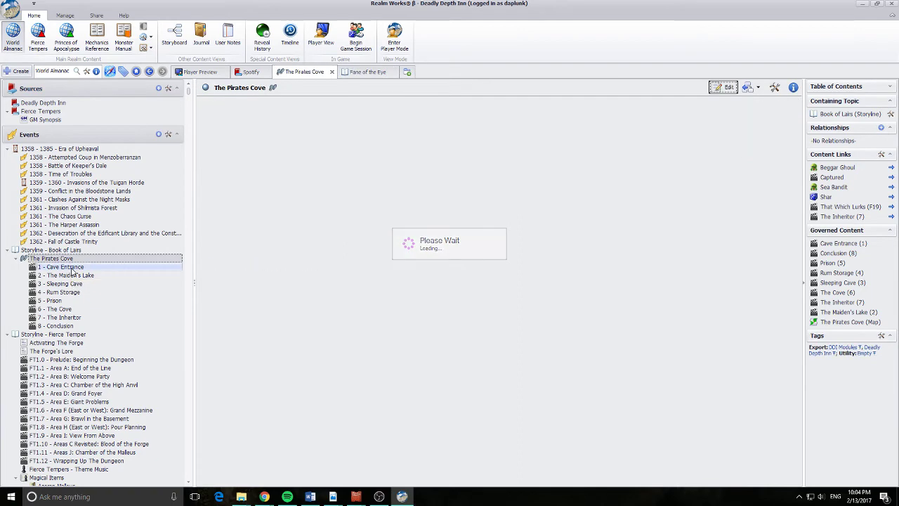
{"action": "left_click", "coordinate": [723, 87]}
Add a text snippet below Cave Entrance Encounter reading "You killed a pirate, roll on the Random Table.".
{"action": "left_click", "coordinate": [792, 268]}
{"action": "mouse_move", "coordinate": [839, 304]}
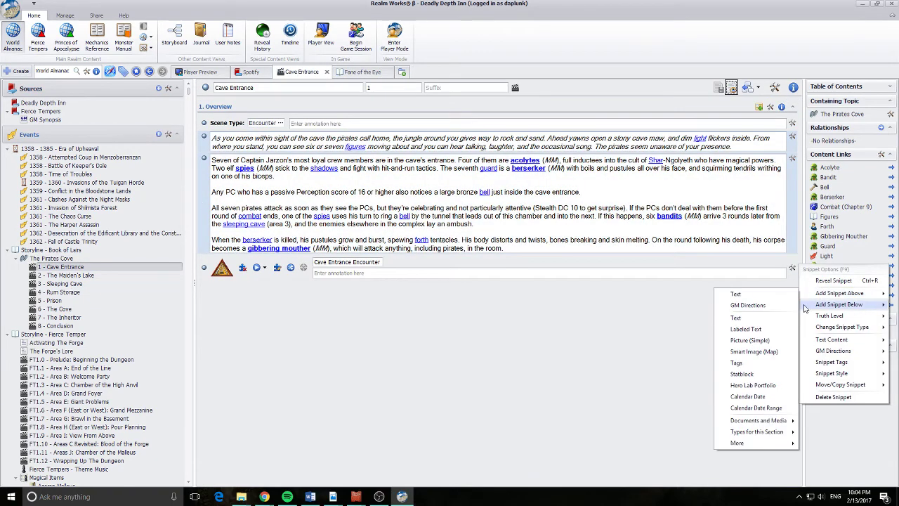
{"action": "left_click", "coordinate": [755, 306]}
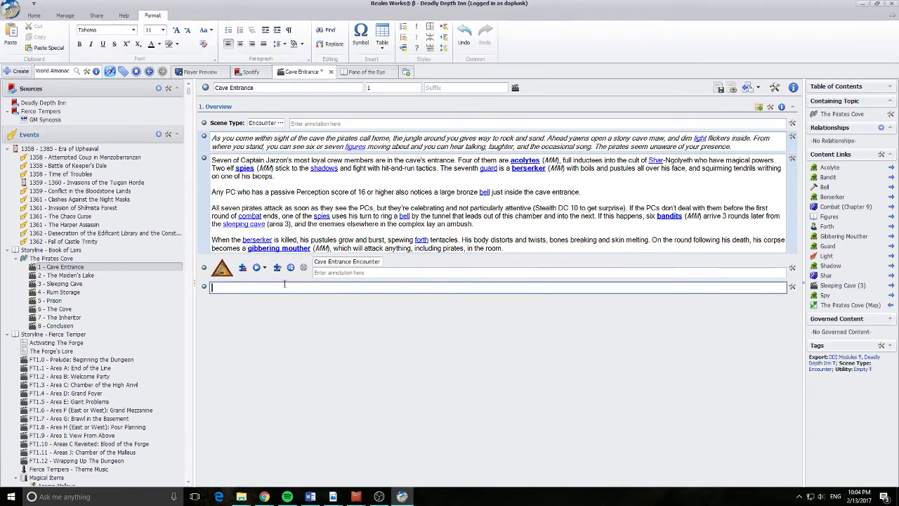
{"action": "type", "text": "You"}
{"action": "key", "text": "End"}
{"action": "type", "text": ", roll on the Random T"}
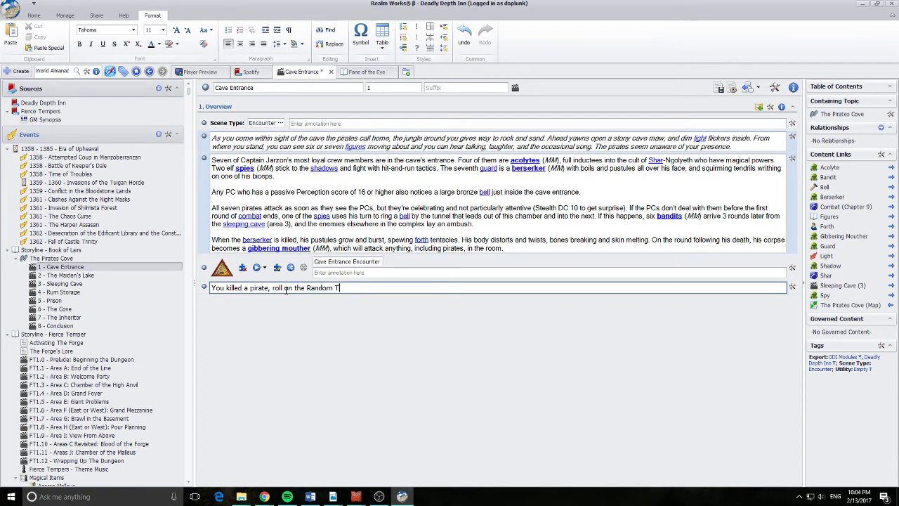
Save the Cave Entrance article and create the automatically detected content links.
{"action": "left_click", "coordinate": [719, 88]}
{"action": "left_click", "coordinate": [416, 225]}
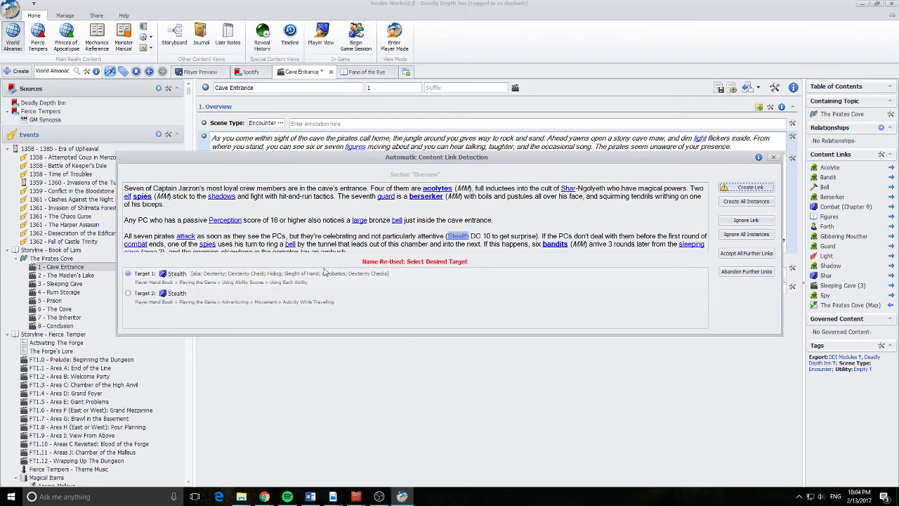
{"action": "left_click", "coordinate": [761, 202]}
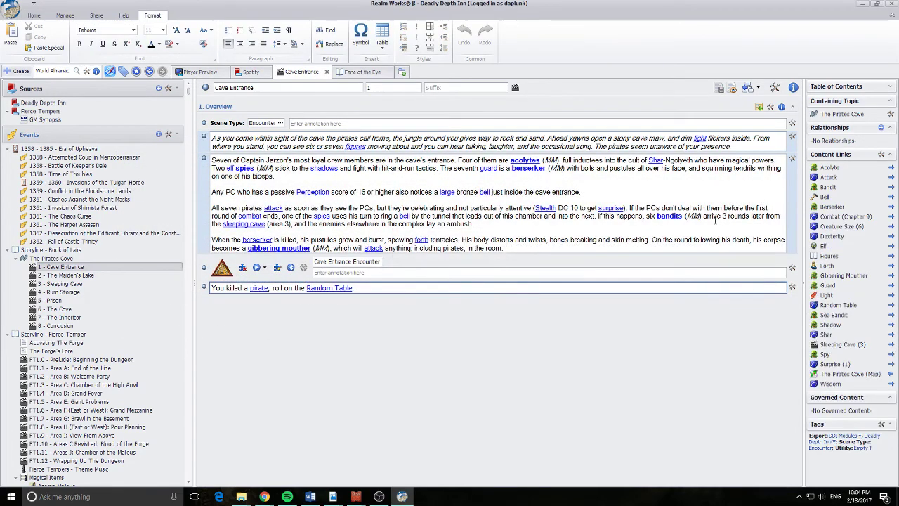
Leave edit mode, follow the pirate link in the new snippet, and return to Cave Entrance.
{"action": "left_click", "coordinate": [731, 87]}
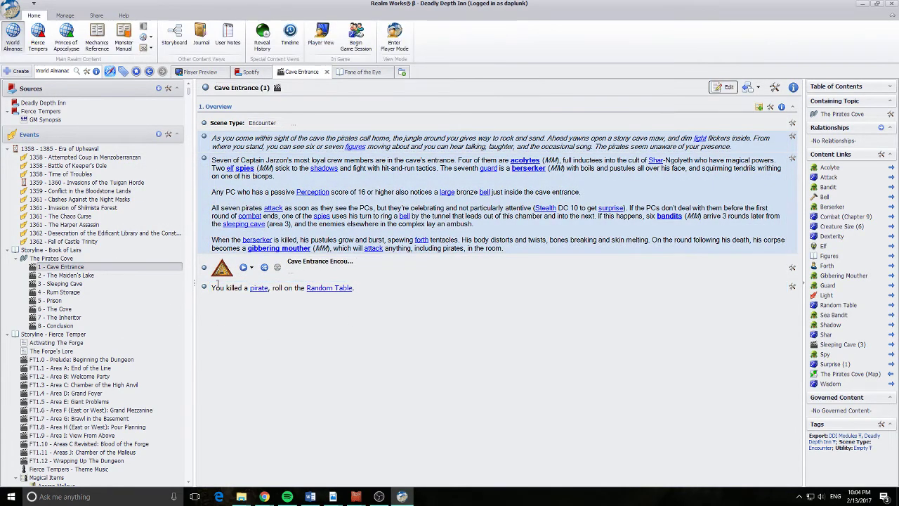
{"action": "left_click", "coordinate": [259, 287]}
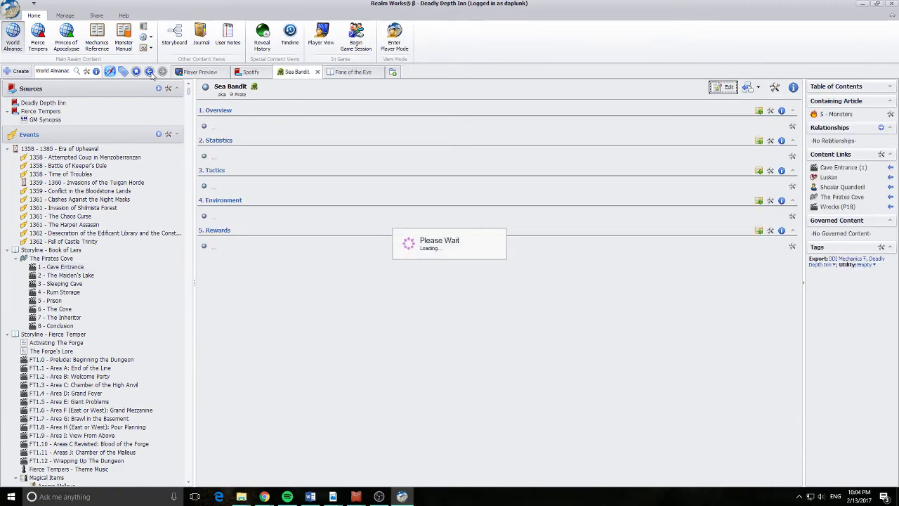
{"action": "left_click", "coordinate": [150, 72]}
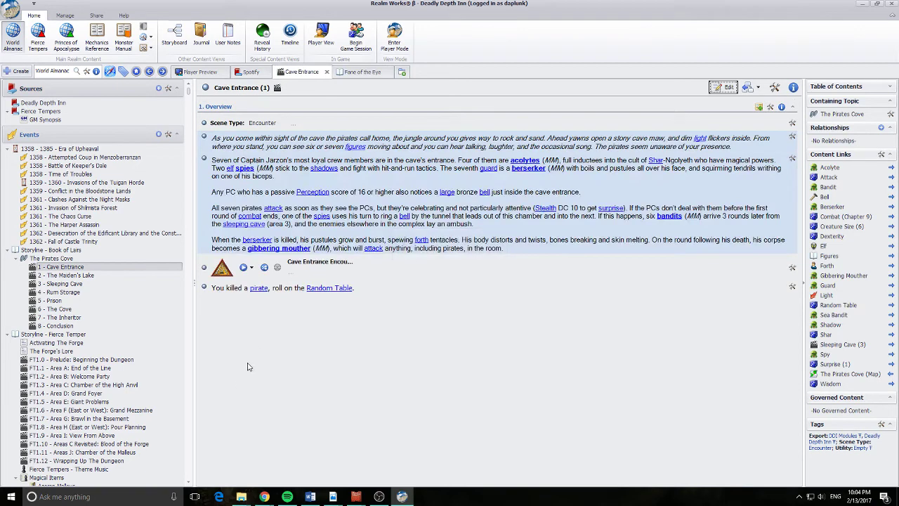
Follow the Random Table link, launch the Picked Pockets generator to view its items, and close Inspiration Pad Pro.
{"action": "left_click", "coordinate": [325, 291]}
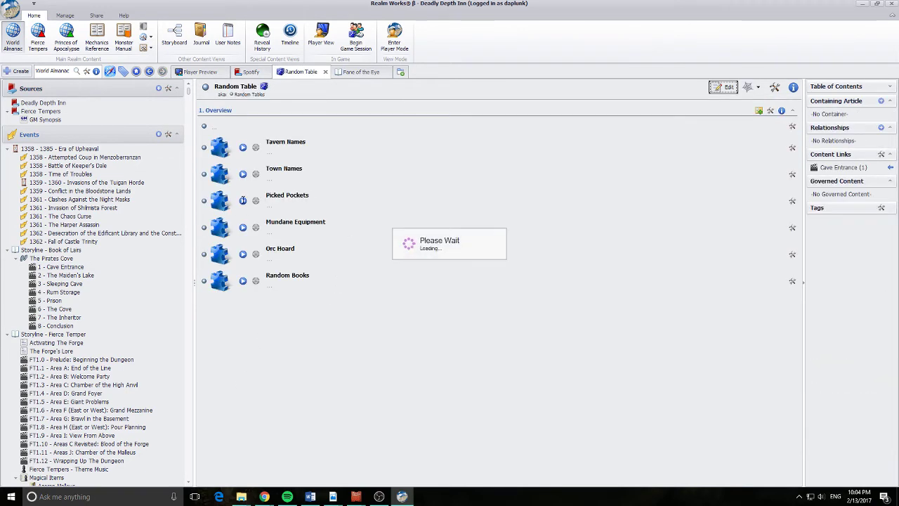
{"action": "left_click", "coordinate": [242, 201]}
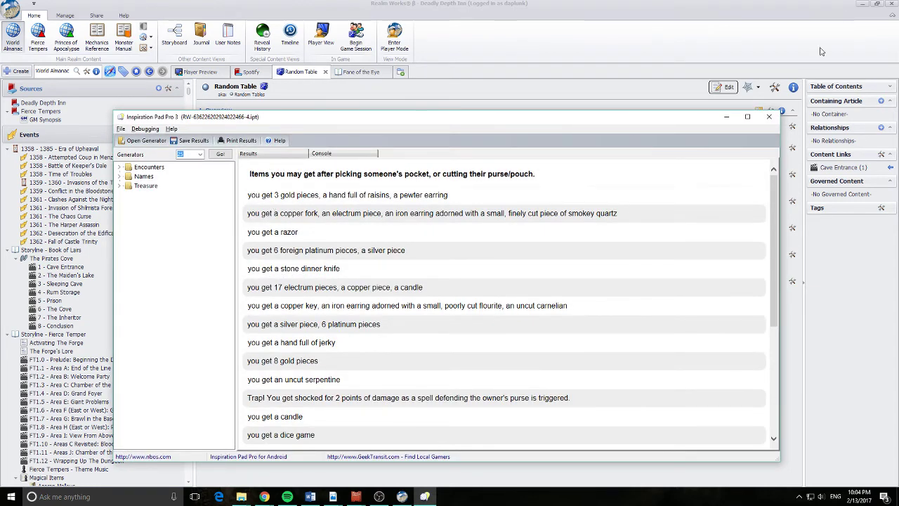
{"action": "left_click", "coordinate": [769, 117]}
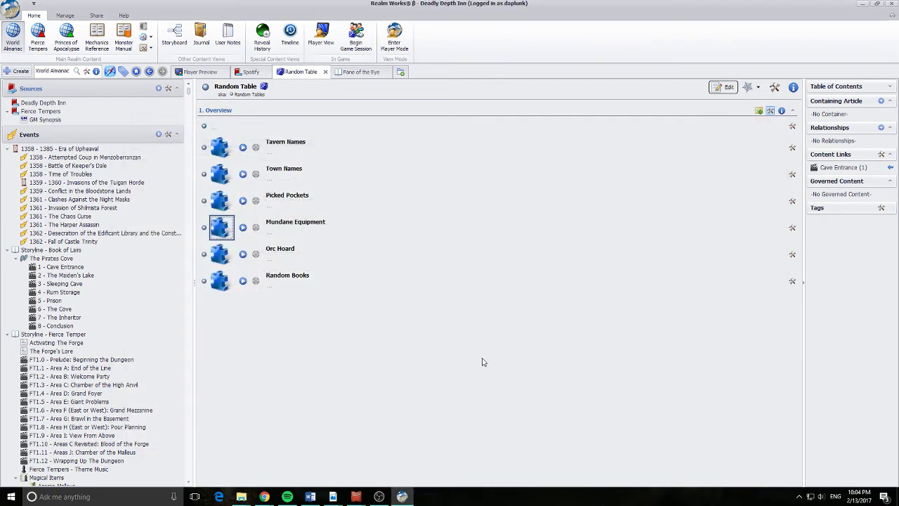
Go back to Cave Entrance, follow the Random Table link again, and launch the Town Names generator.
{"action": "left_click", "coordinate": [149, 72]}
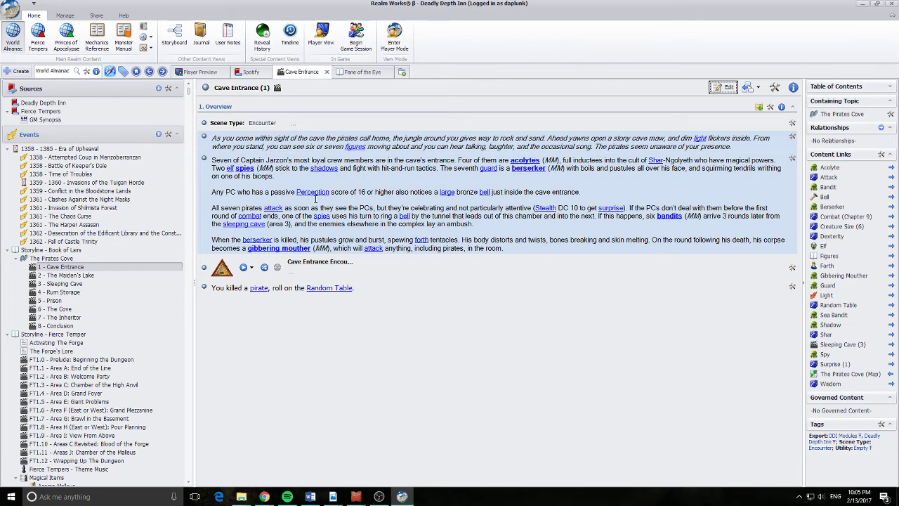
{"action": "left_click", "coordinate": [329, 288]}
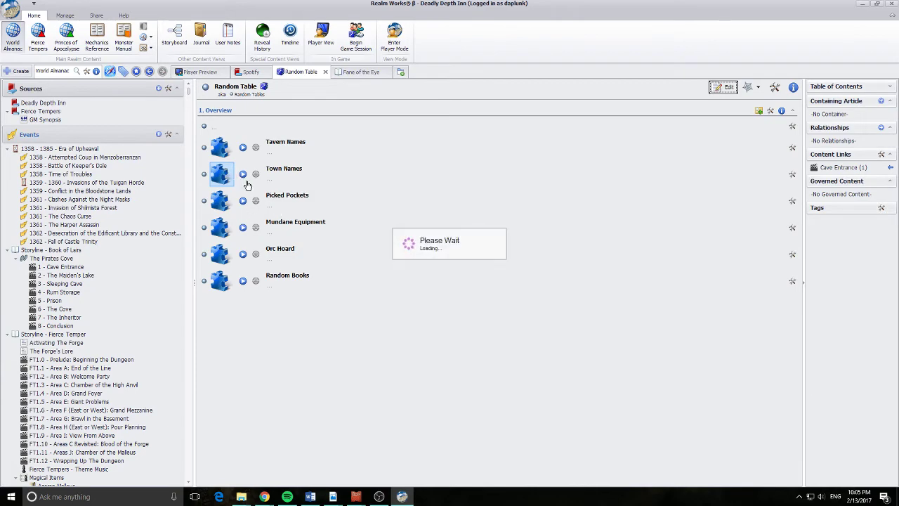
{"action": "left_click", "coordinate": [243, 174]}
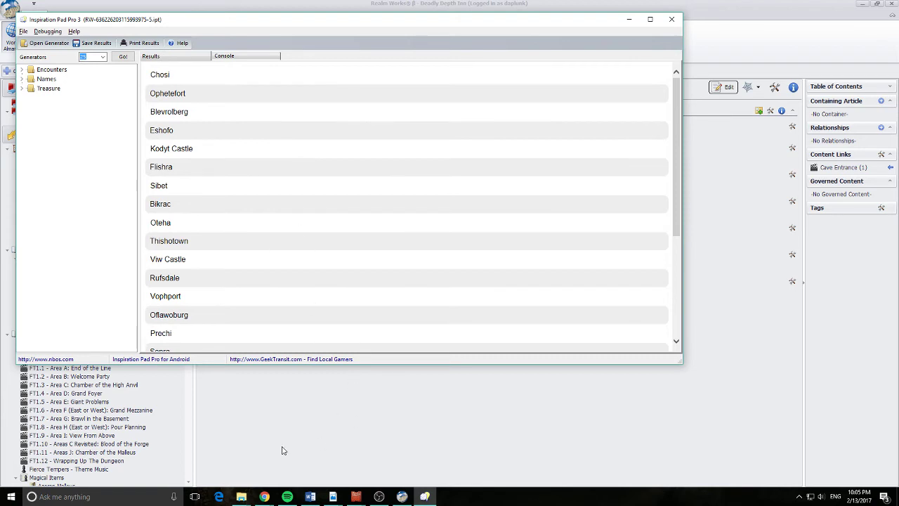
Run the Mundane equipment PHB generator from the Treasure folder, look through its results, and close Inspiration Pad Pro.
{"action": "left_click", "coordinate": [21, 88]}
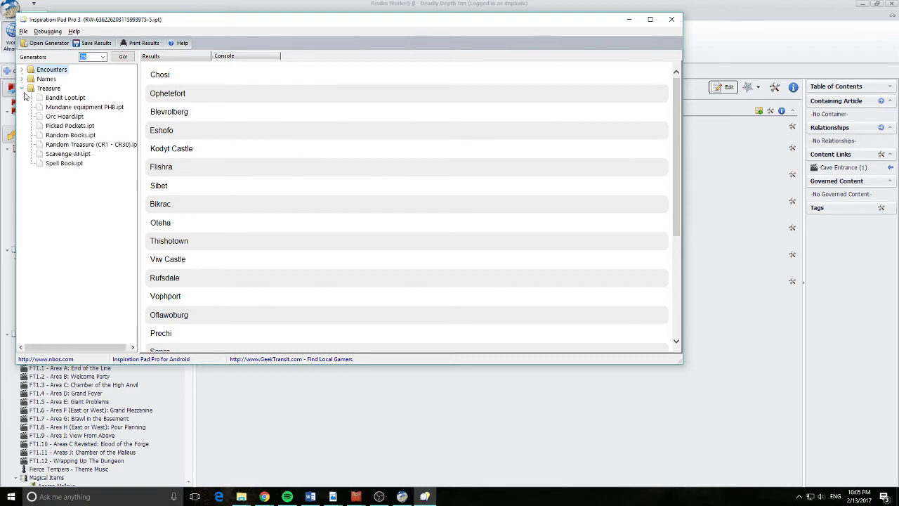
{"action": "left_click", "coordinate": [96, 107]}
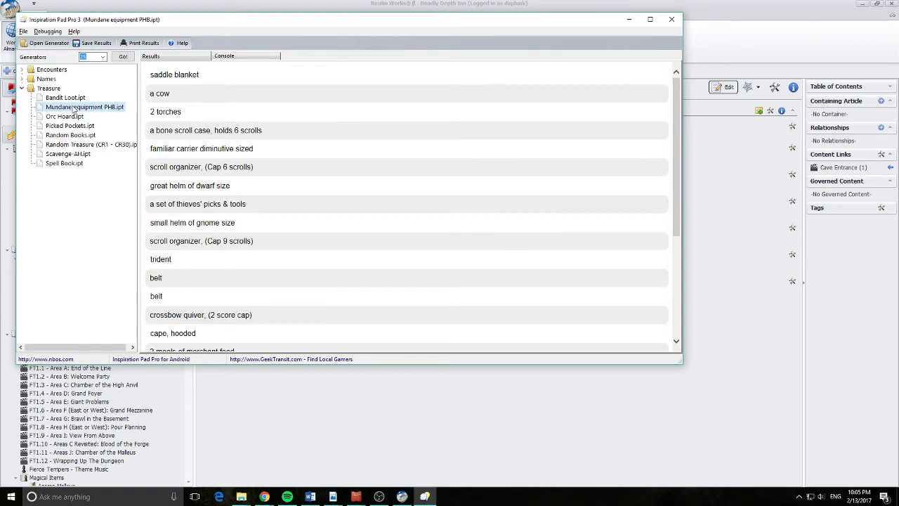
{"action": "scroll", "coordinate": [171, 141], "scroll_direction": "down", "scroll_amount": 3}
{"action": "scroll", "coordinate": [205, 174], "scroll_direction": "up", "scroll_amount": 1}
{"action": "scroll", "coordinate": [279, 141], "scroll_direction": "up", "scroll_amount": 3}
{"action": "left_click", "coordinate": [671, 19]}
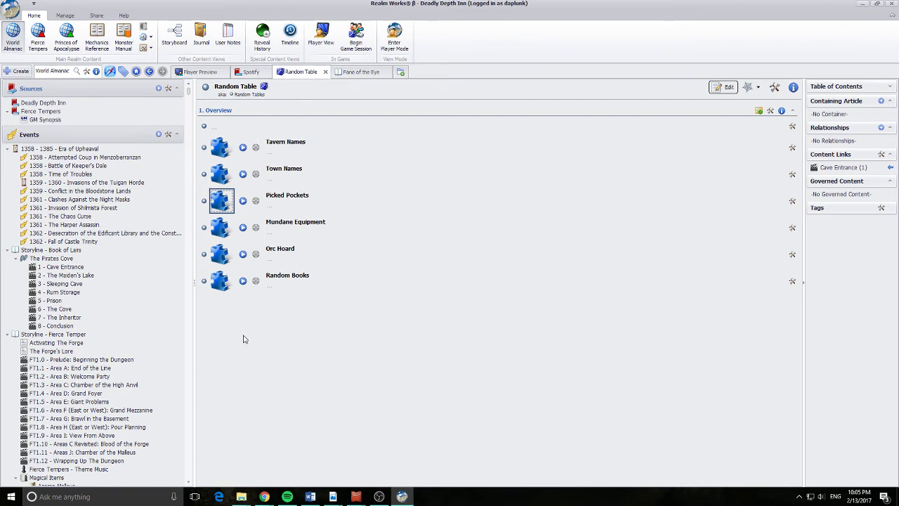
Launch the Mundane Equipment generator from the Random Table article, and run the AdventureHooks and NPC on the Street generators from Encounters.
{"action": "left_click", "coordinate": [242, 227]}
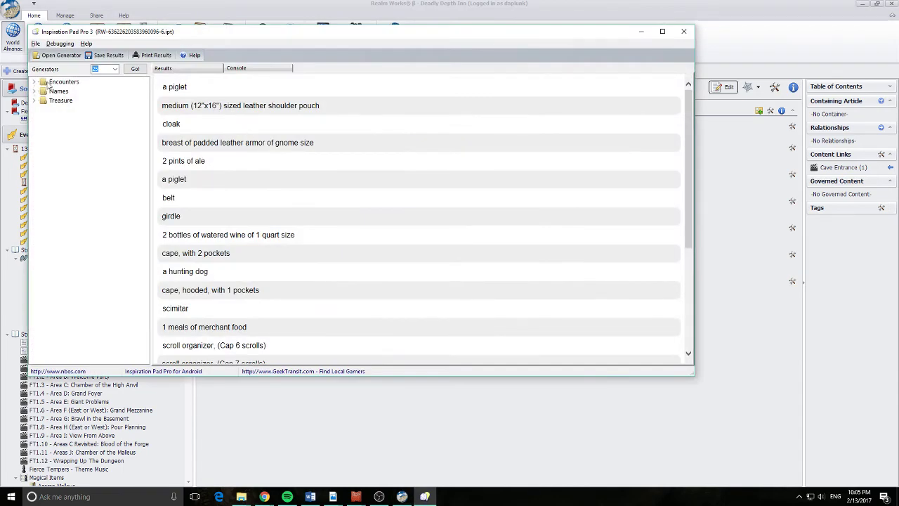
{"action": "left_click", "coordinate": [35, 83]}
{"action": "left_click", "coordinate": [83, 92]}
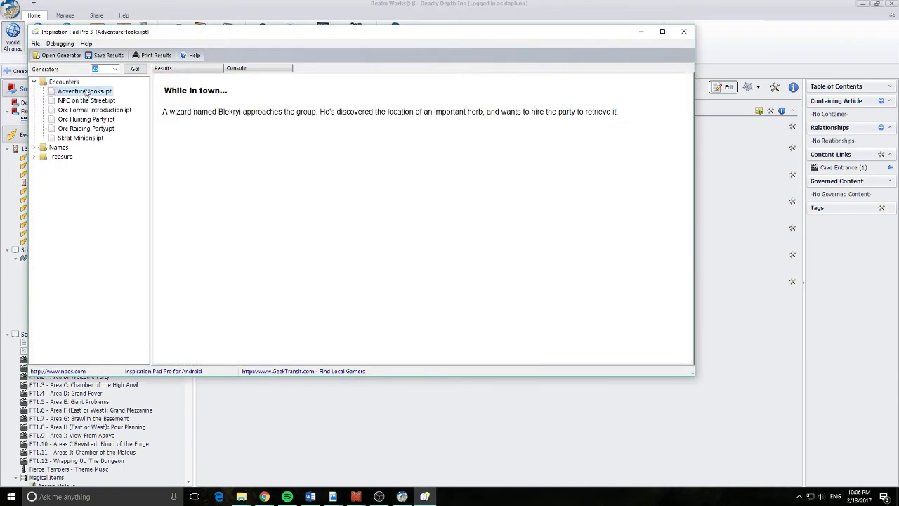
{"action": "left_click", "coordinate": [86, 100]}
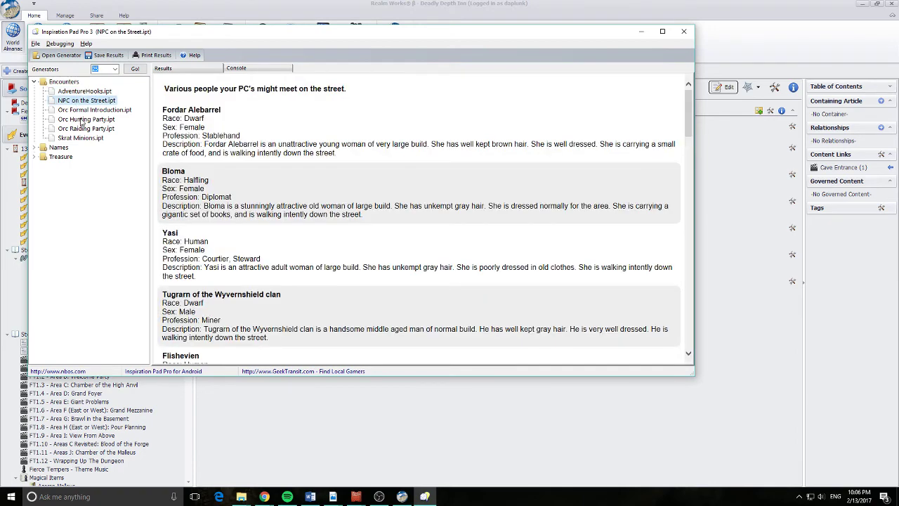
Run the Orc Formal Introduction generator, look through its results, and close Inspiration Pad Pro.
{"action": "left_click", "coordinate": [82, 110]}
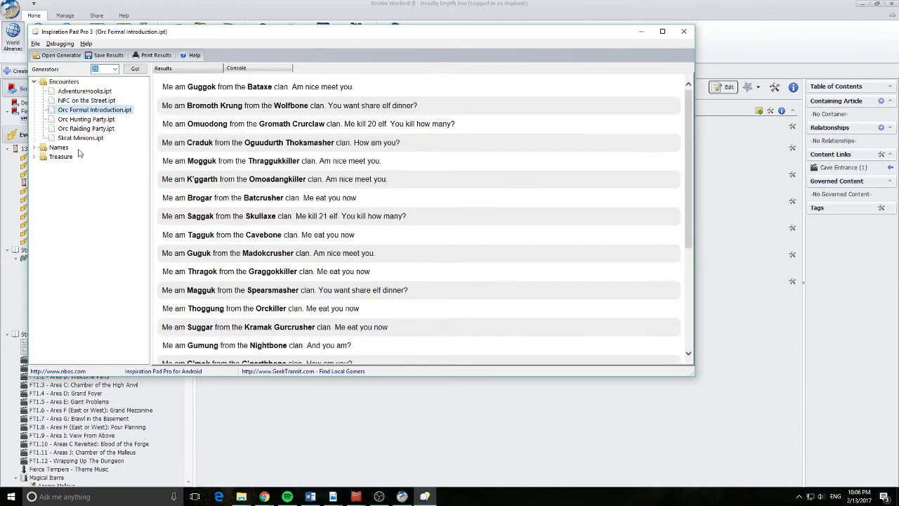
{"action": "scroll", "coordinate": [316, 175], "scroll_direction": "down", "scroll_amount": 3}
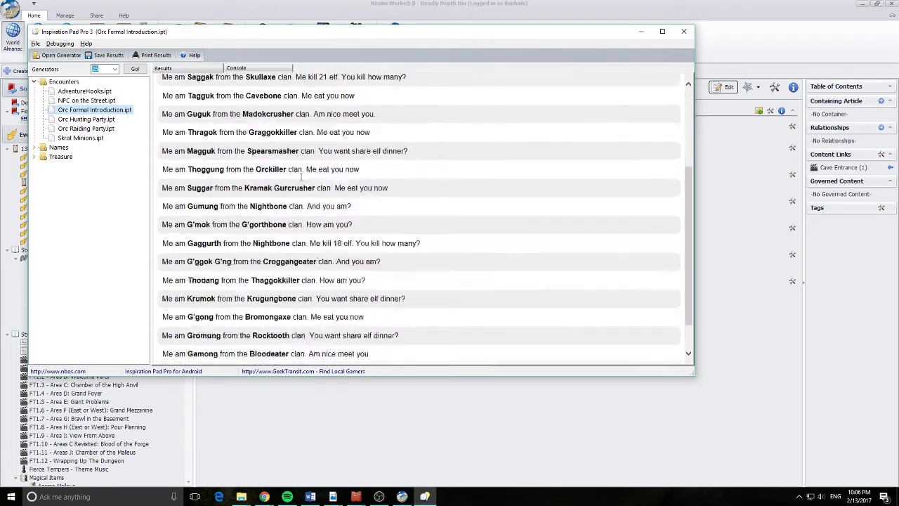
{"action": "scroll", "coordinate": [315, 175], "scroll_direction": "up", "scroll_amount": 3}
{"action": "left_click", "coordinate": [63, 119]}
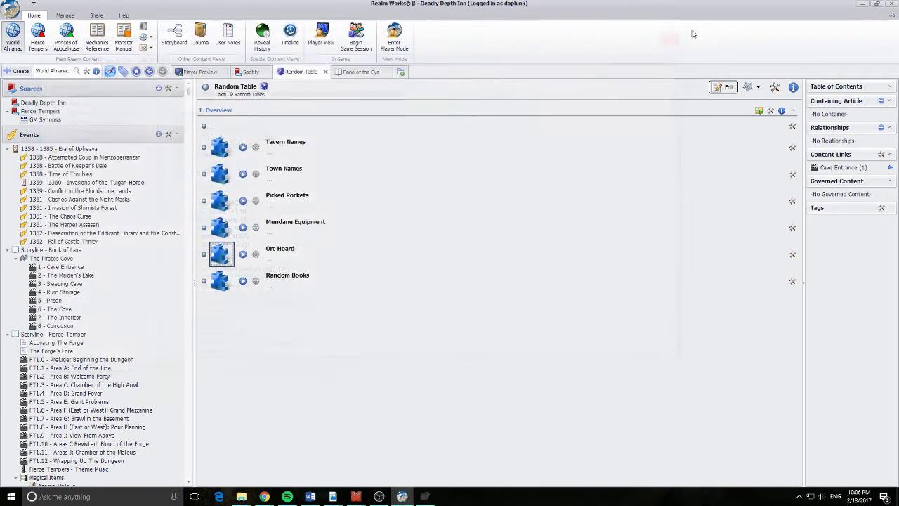
{"action": "left_click", "coordinate": [683, 32]}
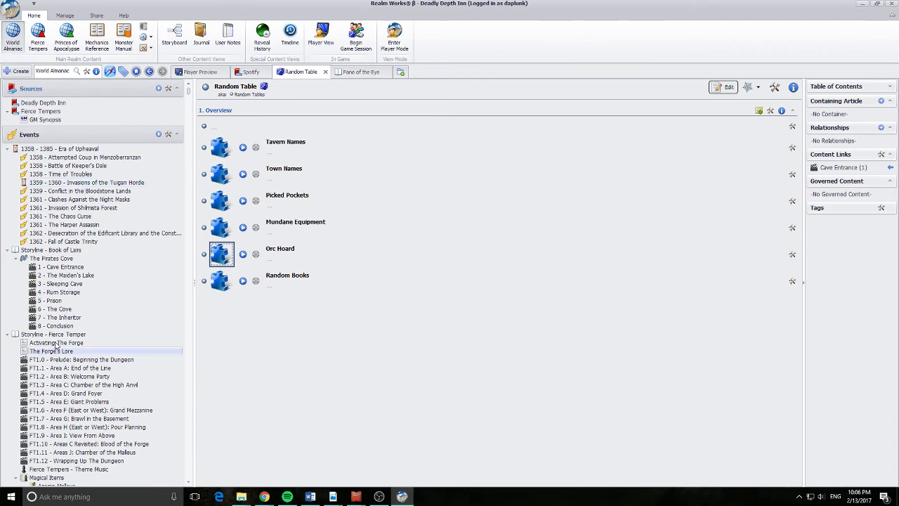
Open the Cave Entrance scene for editing and add a Foreign Object snippet below the Random Table text.
{"action": "left_click", "coordinate": [53, 258]}
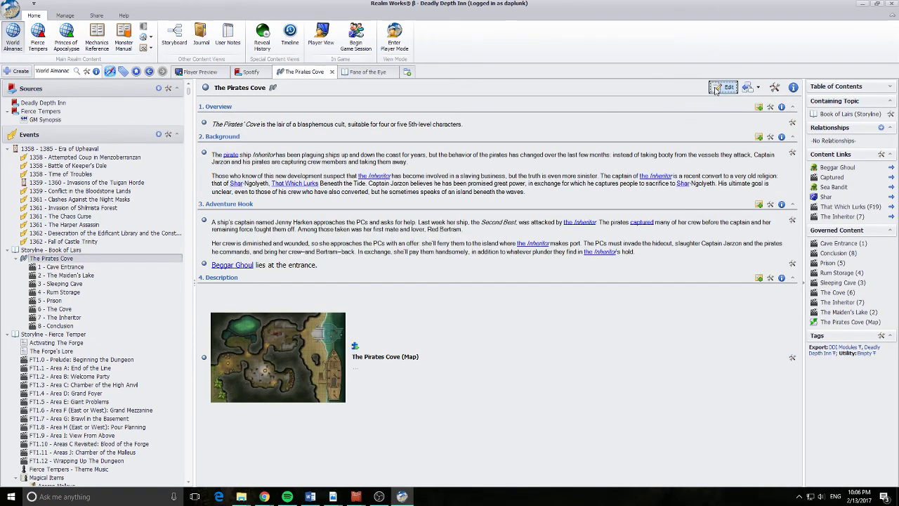
{"action": "left_click", "coordinate": [46, 268]}
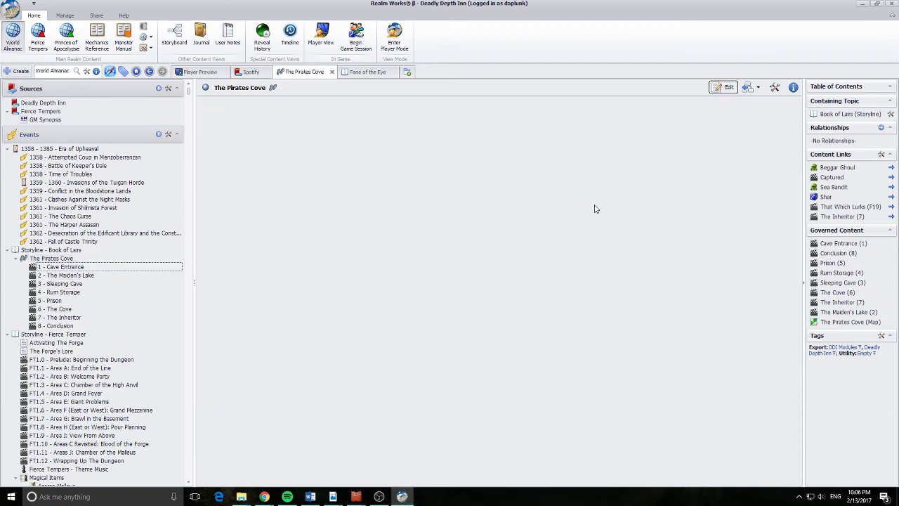
{"action": "left_click", "coordinate": [449, 288]}
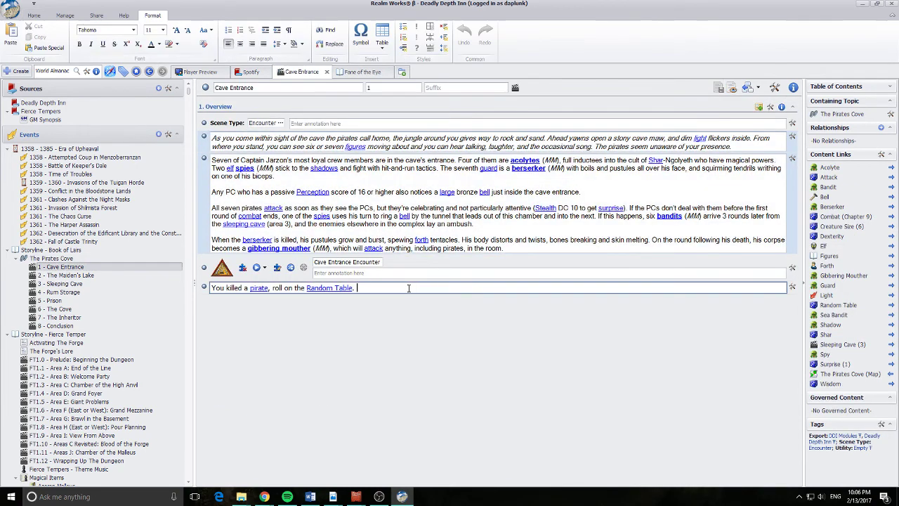
{"action": "left_click", "coordinate": [792, 288]}
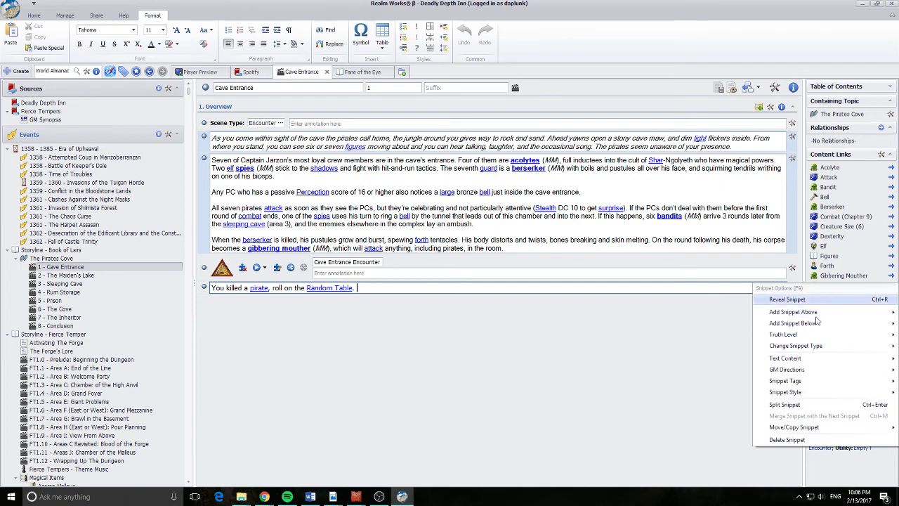
{"action": "mouse_move", "coordinate": [804, 323]}
{"action": "mouse_move", "coordinate": [691, 475]}
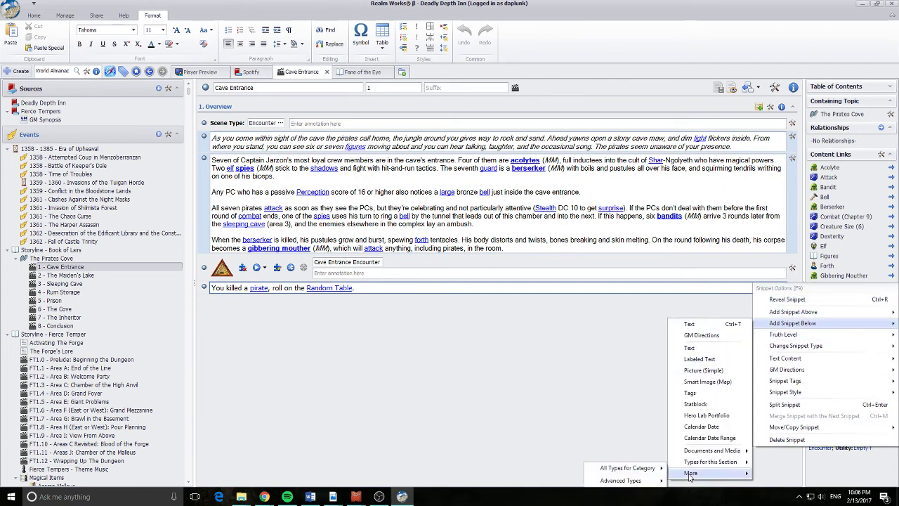
{"action": "mouse_move", "coordinate": [618, 481]}
{"action": "left_click", "coordinate": [530, 482]}
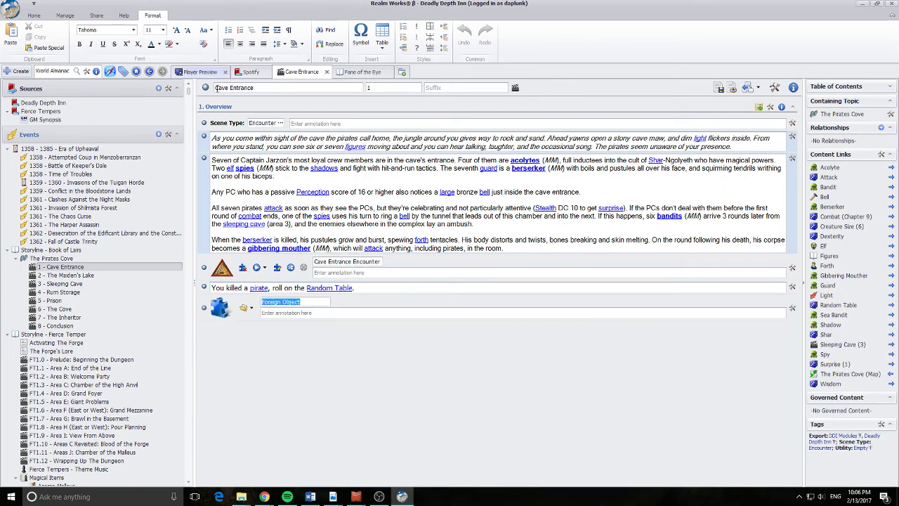
Load Picked Pockets.ipt into the new Foreign Object snippet and name it "Pirates Picked Pockets".
{"action": "left_click", "coordinate": [245, 308]}
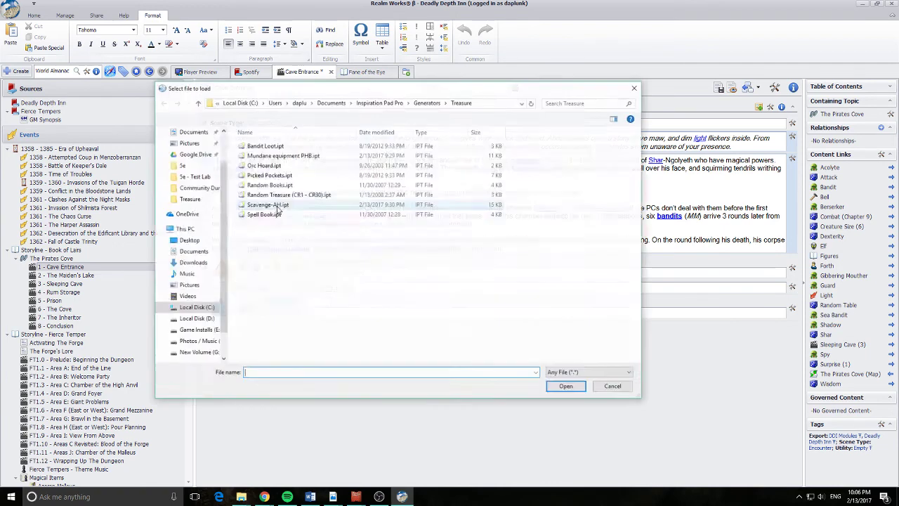
{"action": "left_click", "coordinate": [272, 176]}
{"action": "double_click", "coordinate": [272, 176]}
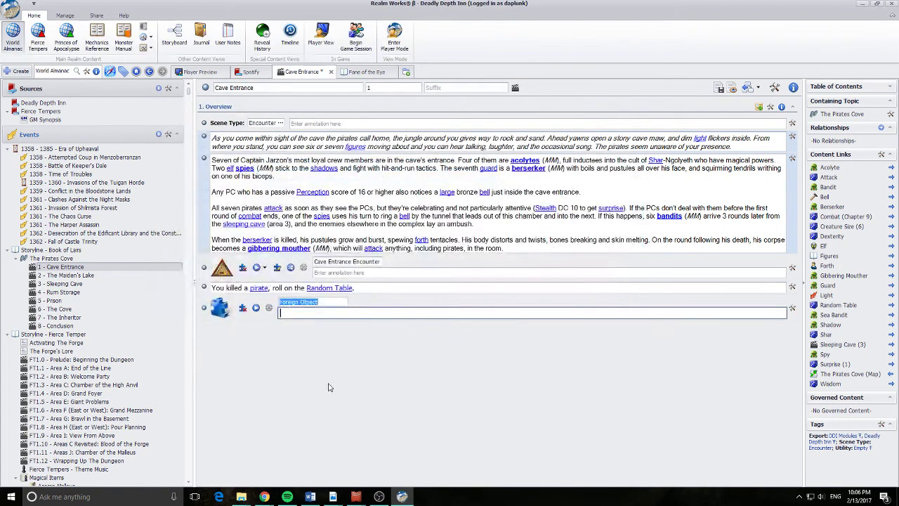
{"action": "type", "text": "P"}
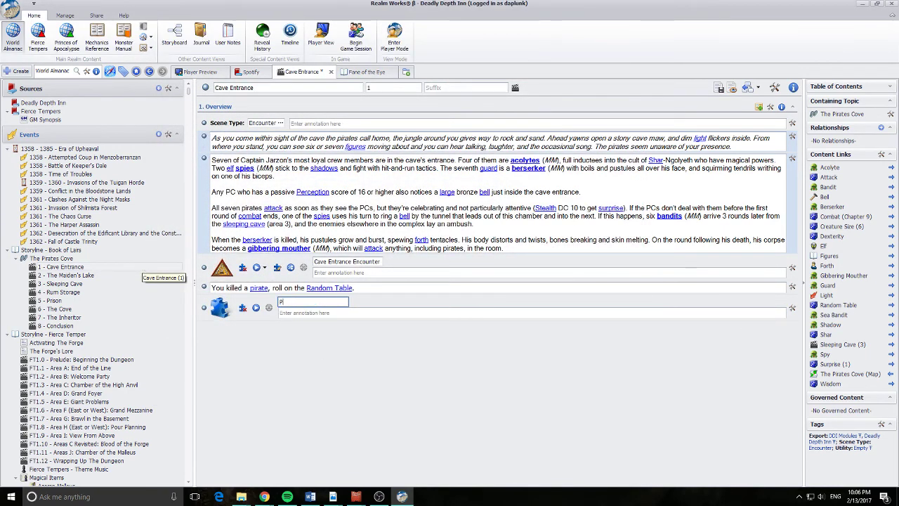
{"action": "type", "text": "irates Picked Pockets"}
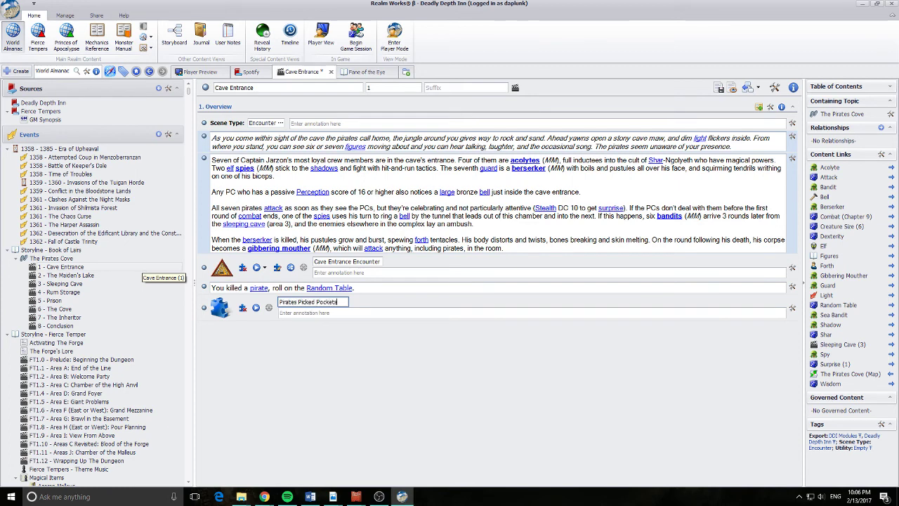
Save the Cave Entrance scene and leave edit mode.
{"action": "left_click", "coordinate": [140, 268]}
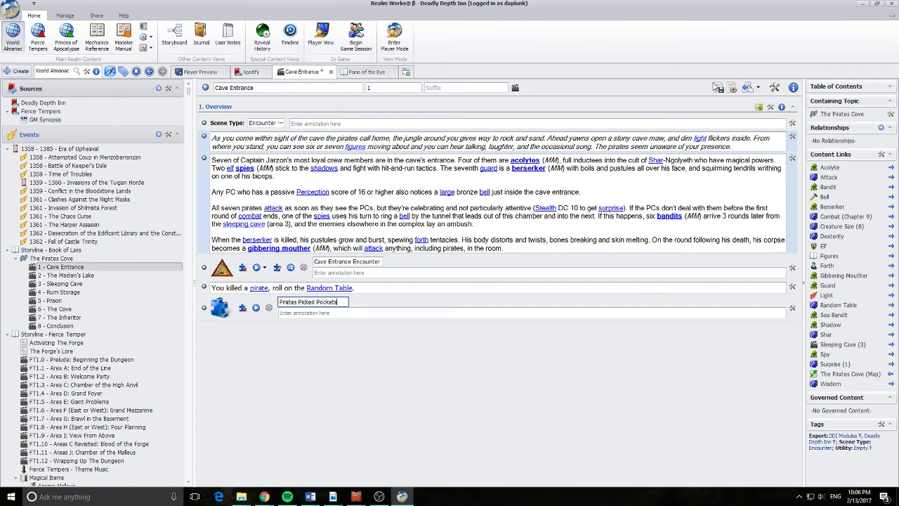
{"action": "left_click", "coordinate": [421, 249]}
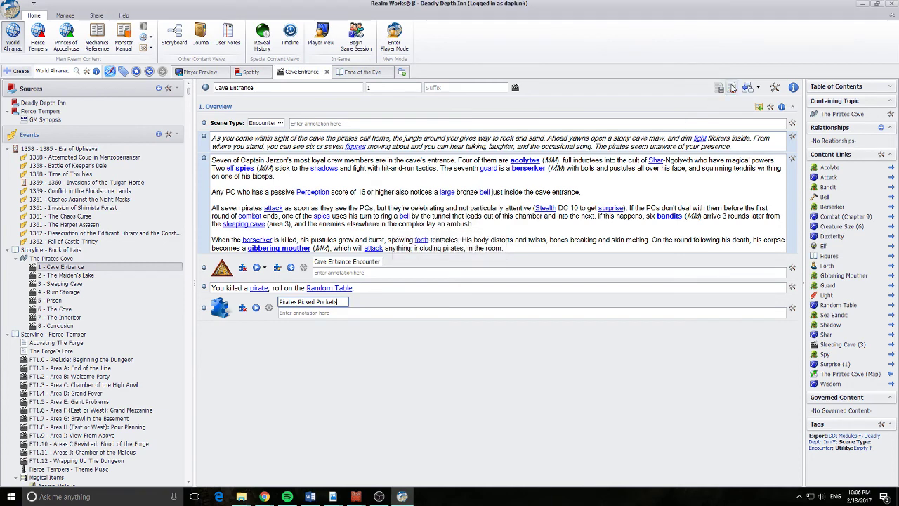
{"action": "left_click", "coordinate": [732, 87]}
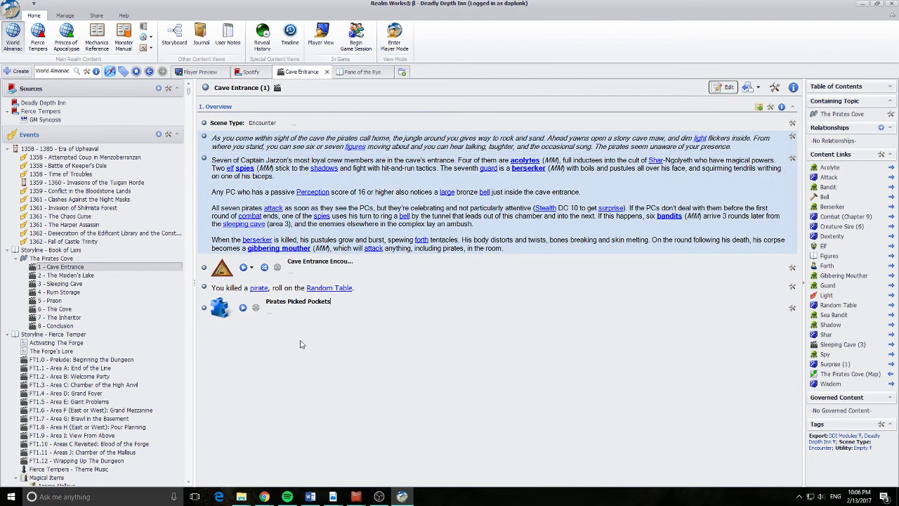
Launch the Pirates Picked Pockets generator twice from the scene to view its items, closing Inspiration Pad Pro each time.
{"action": "left_click", "coordinate": [243, 308]}
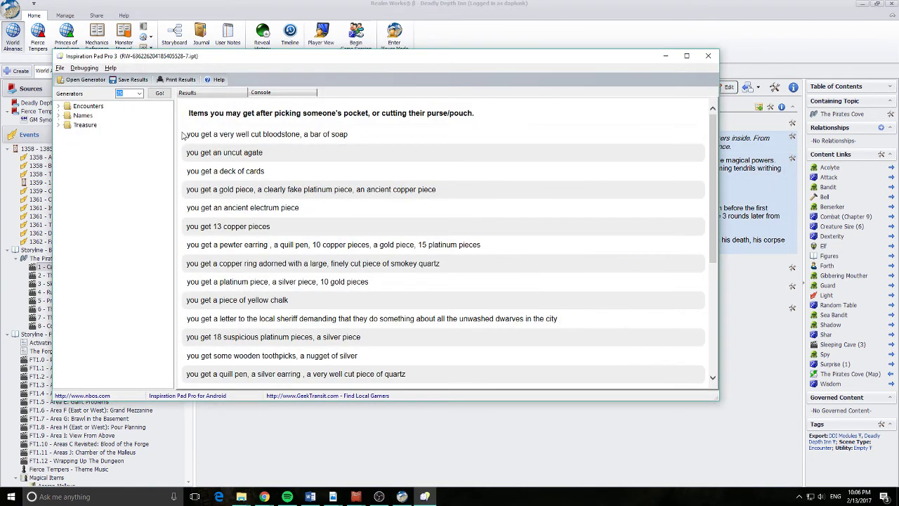
{"action": "left_click", "coordinate": [708, 55]}
{"action": "left_click", "coordinate": [243, 307]}
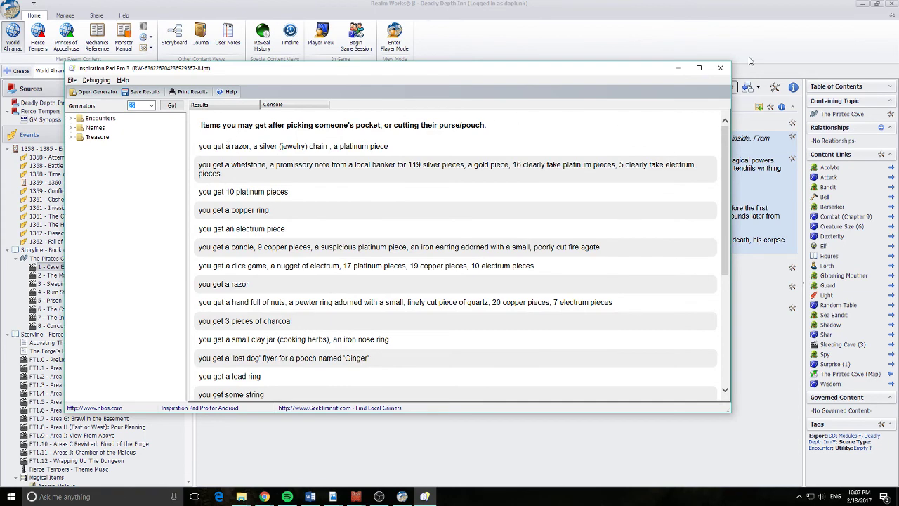
{"action": "left_click", "coordinate": [720, 68]}
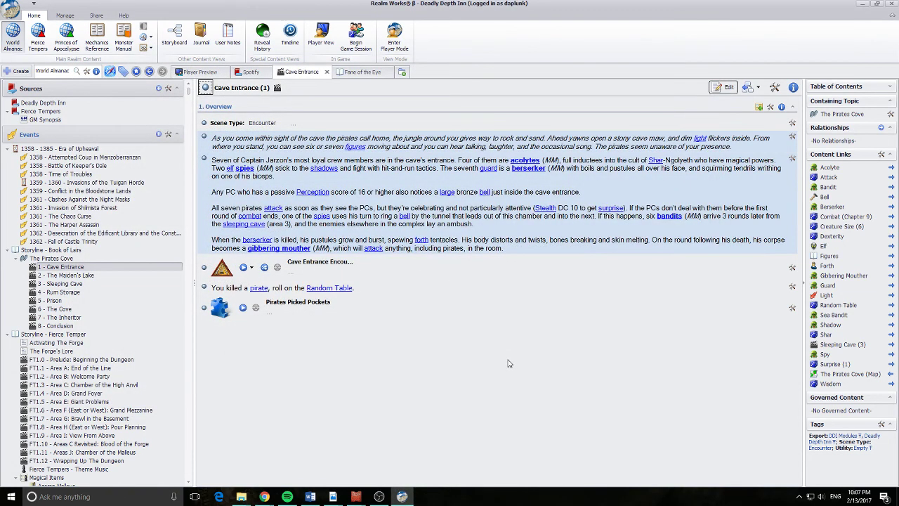